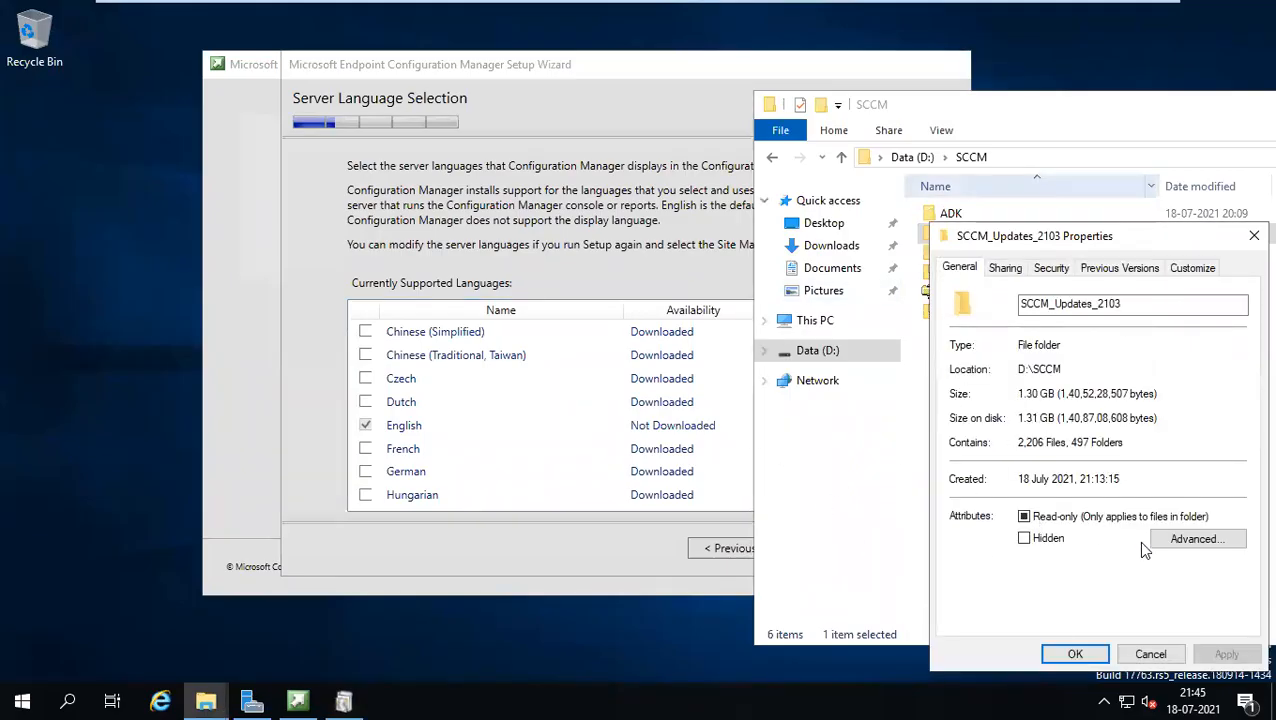
Close the folder properties and accept English as both the server and client language in the setup wizard
click(1153, 656)
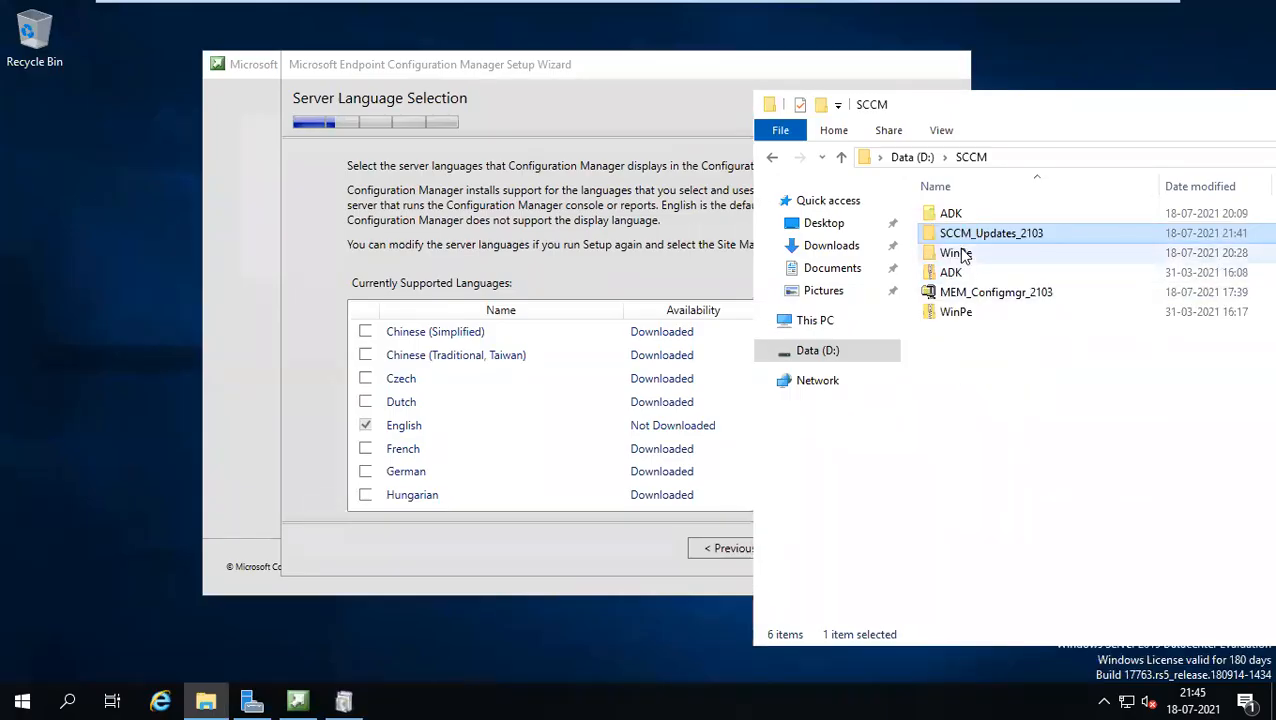
click(605, 80)
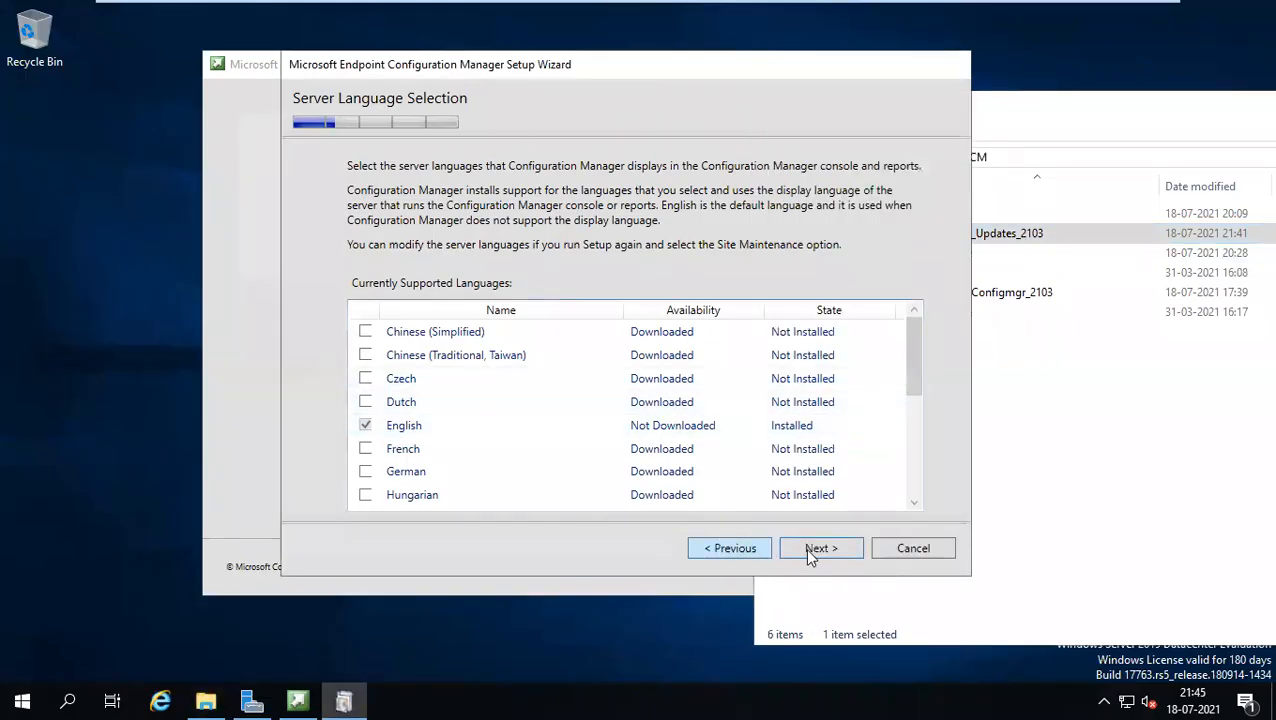
click(821, 548)
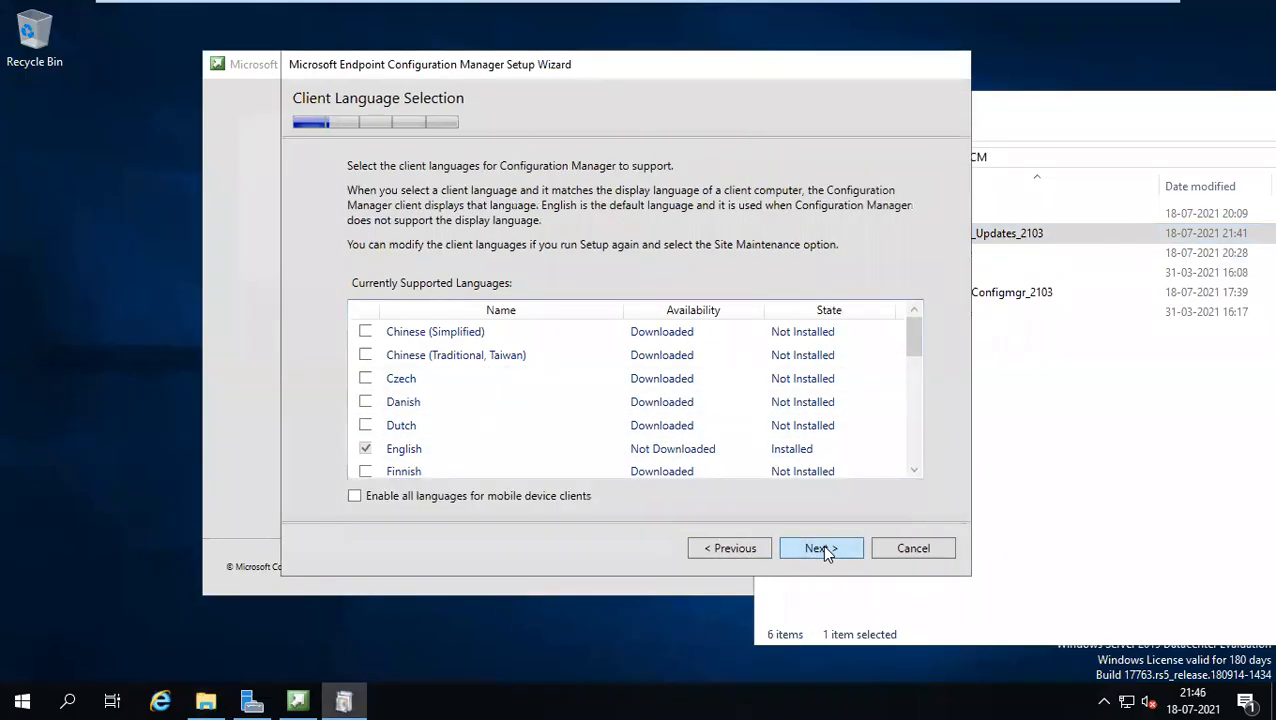
drag(919, 335, 924, 303)
click(814, 545)
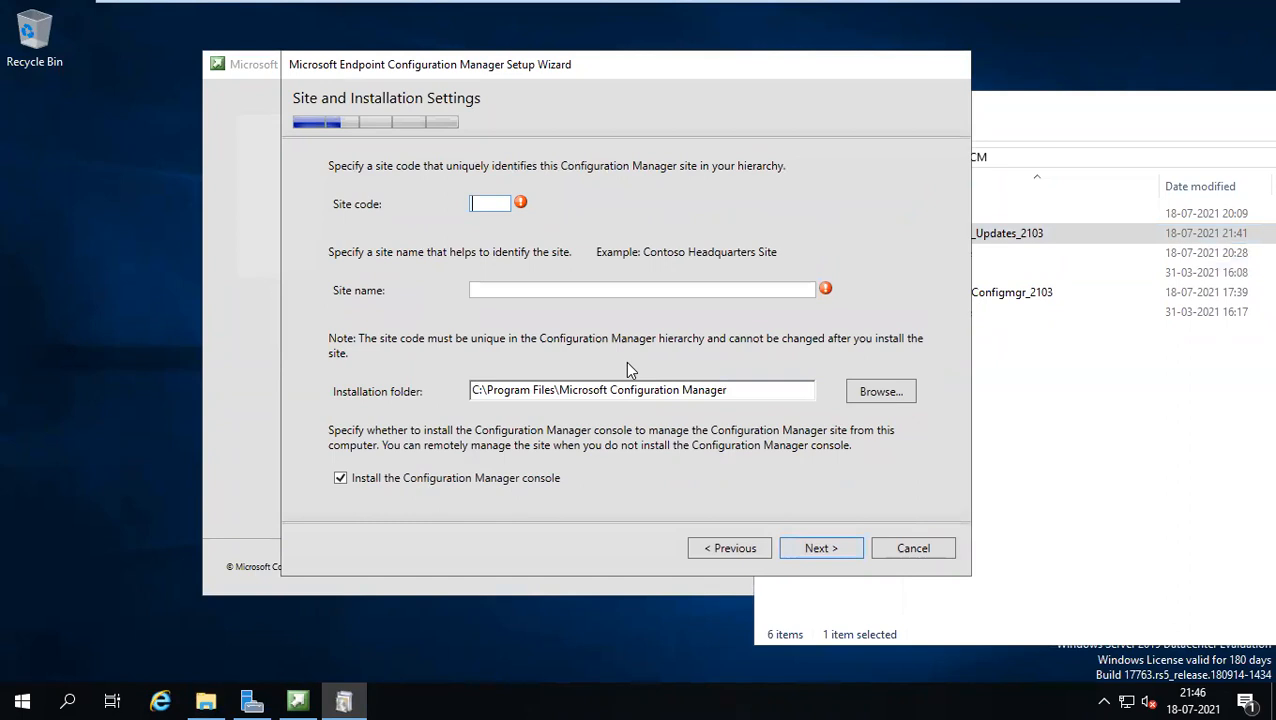
Enter USA as the site code and USA Primary Site as the site name
text(USA)
key(Tab)
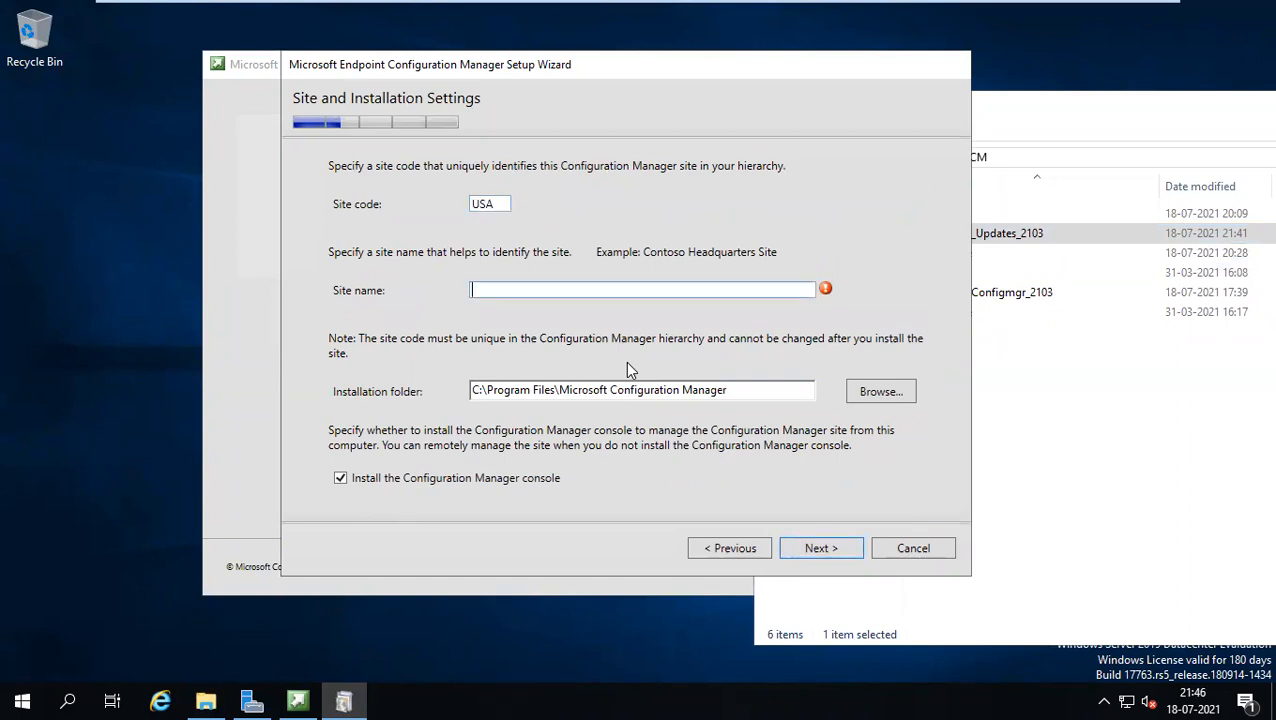
text(USA Site)
text(Primary)
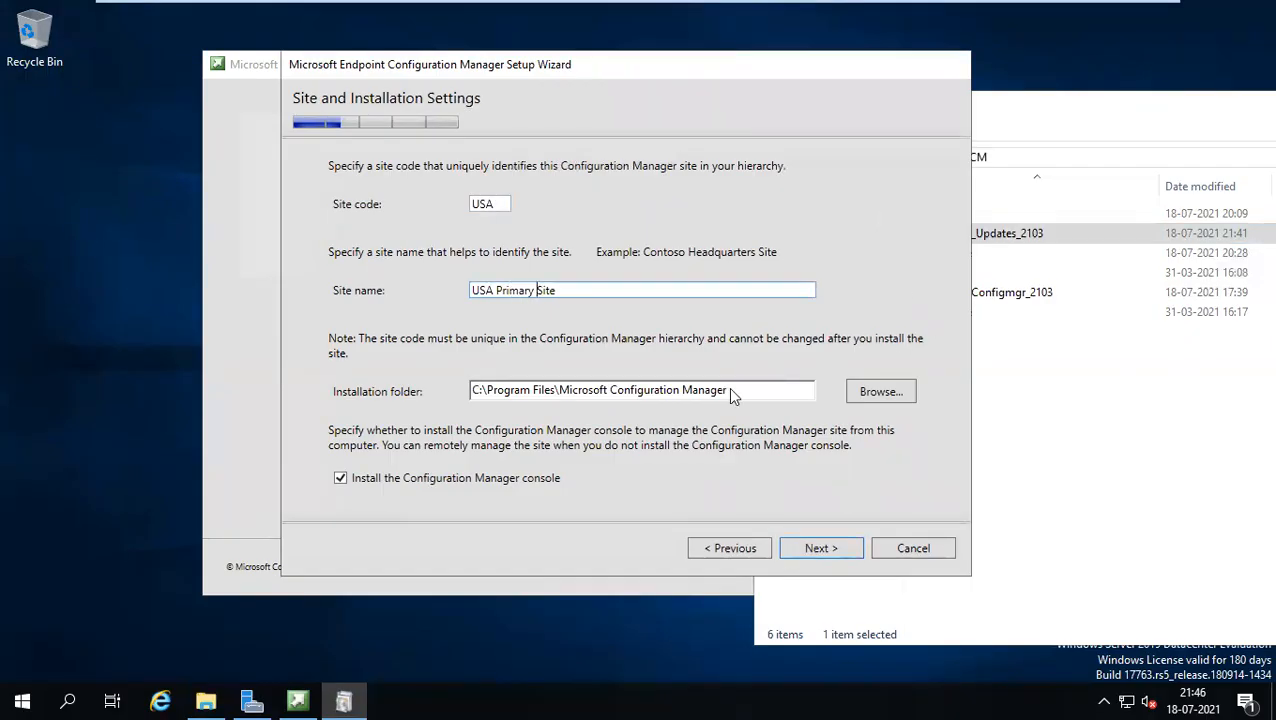
Switch to File Explorer, view the server's drives and check the contents of the SCCM (E:) drive
click(203, 700)
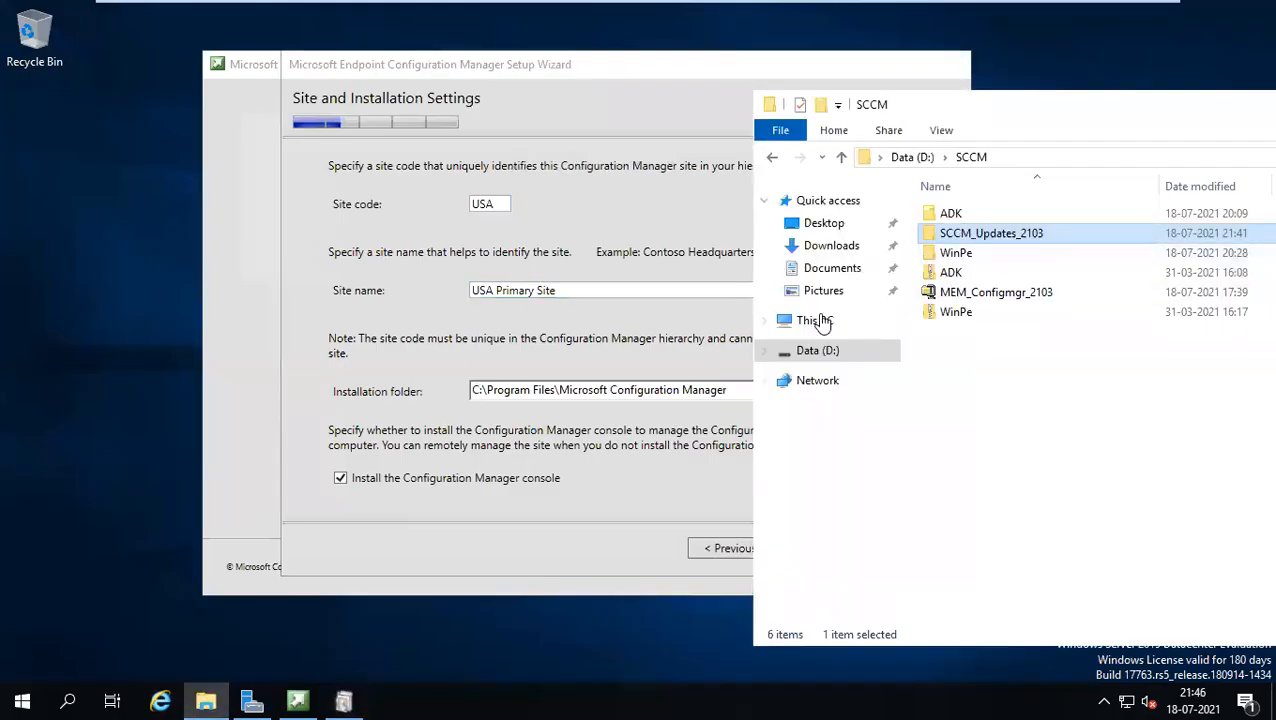
click(818, 320)
drag(1150, 120, 798, 90)
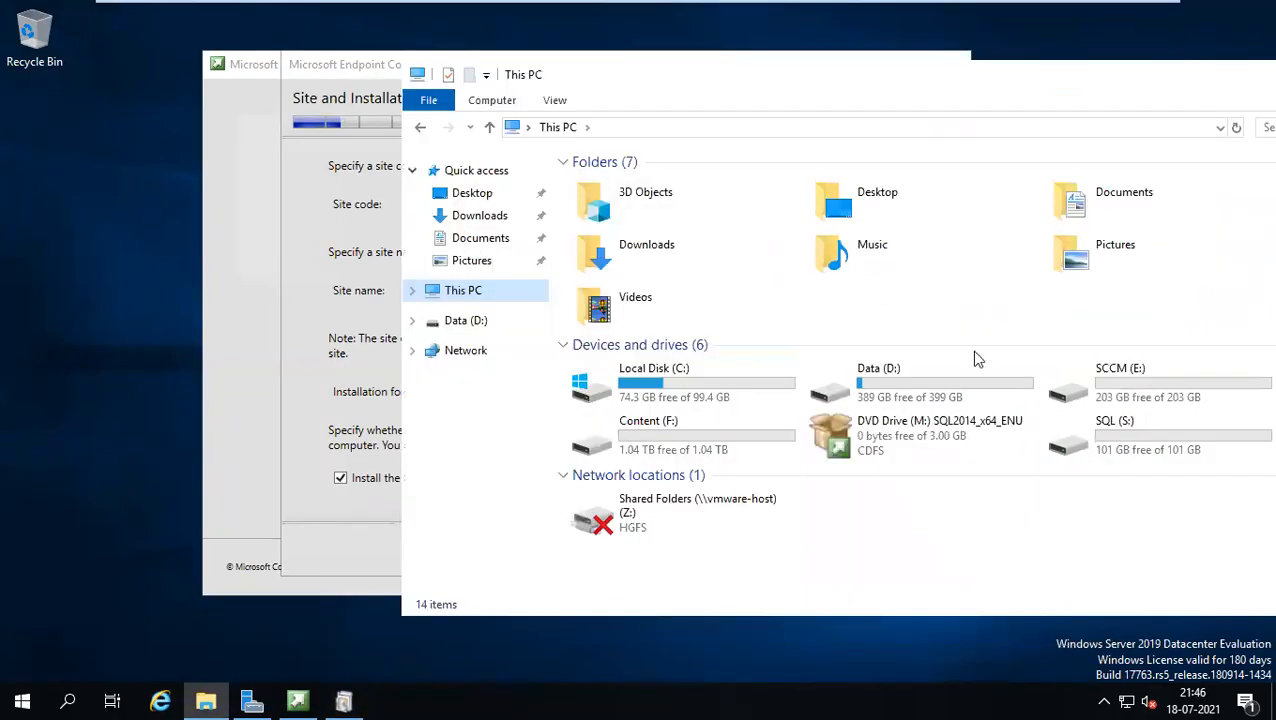
double_click(1155, 402)
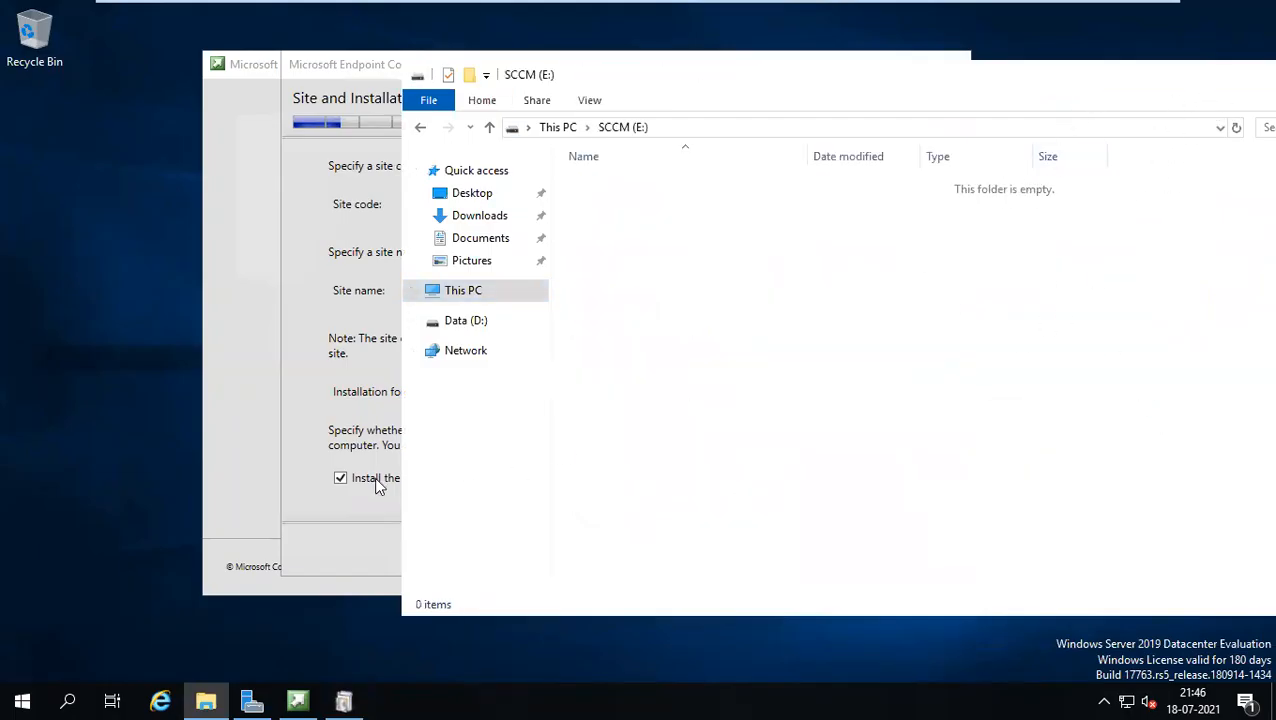
Set the installation folder in the setup wizard to E:\SCCM
click(283, 386)
click(477, 391)
key(BackSpace)
text(E)
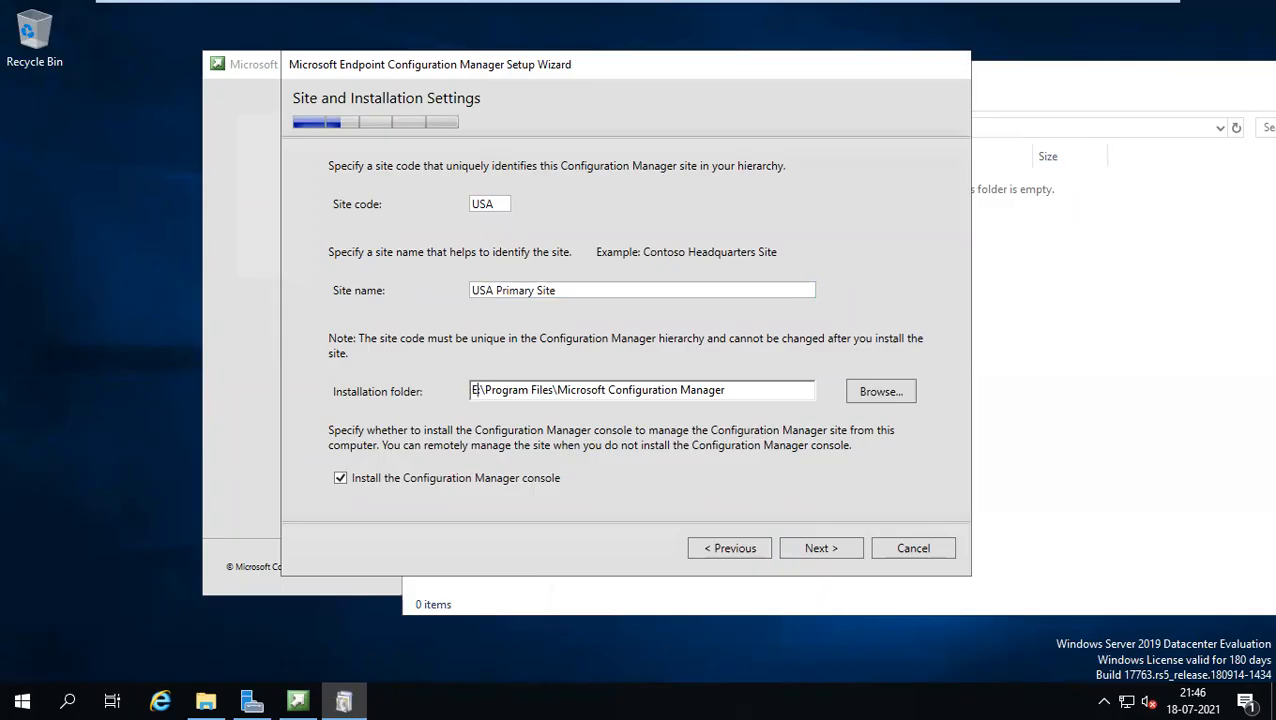
drag(727, 390, 471, 390)
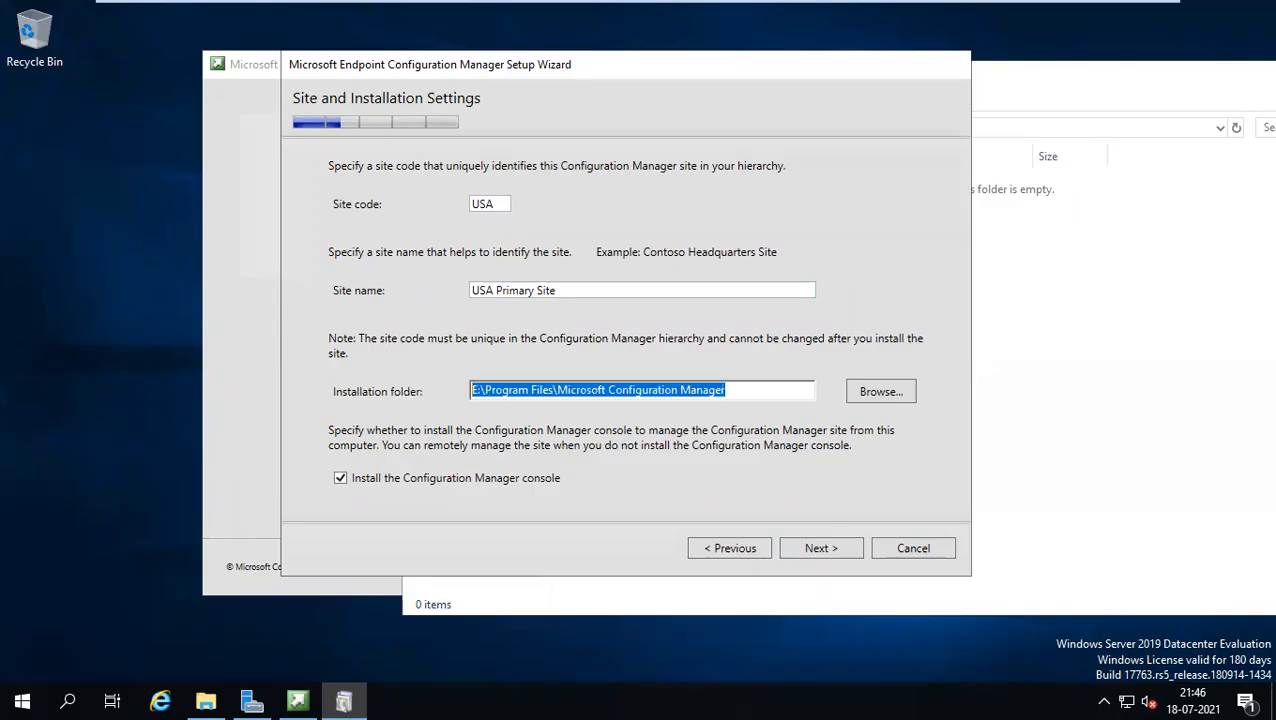
text(E)
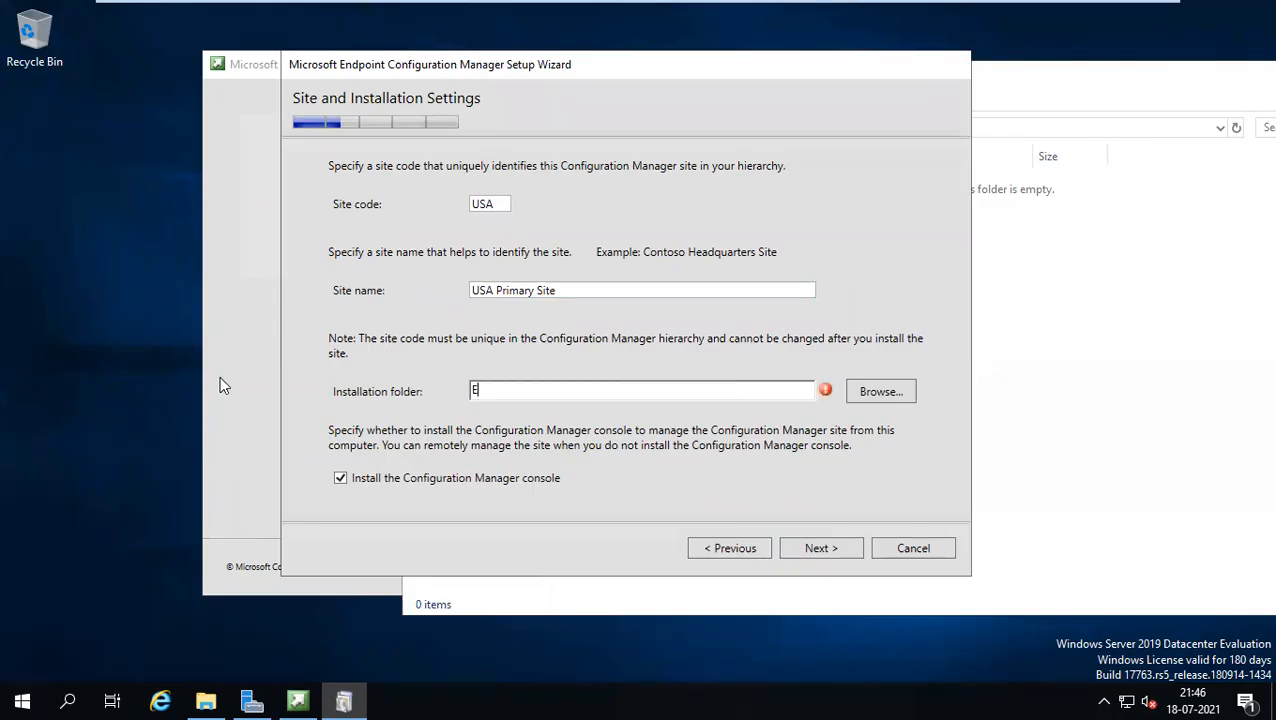
text(:\SCCM)
key(ctrl+a)
Review the list of drives under This PC in File Explorer and return to the setup wizard
click(1140, 300)
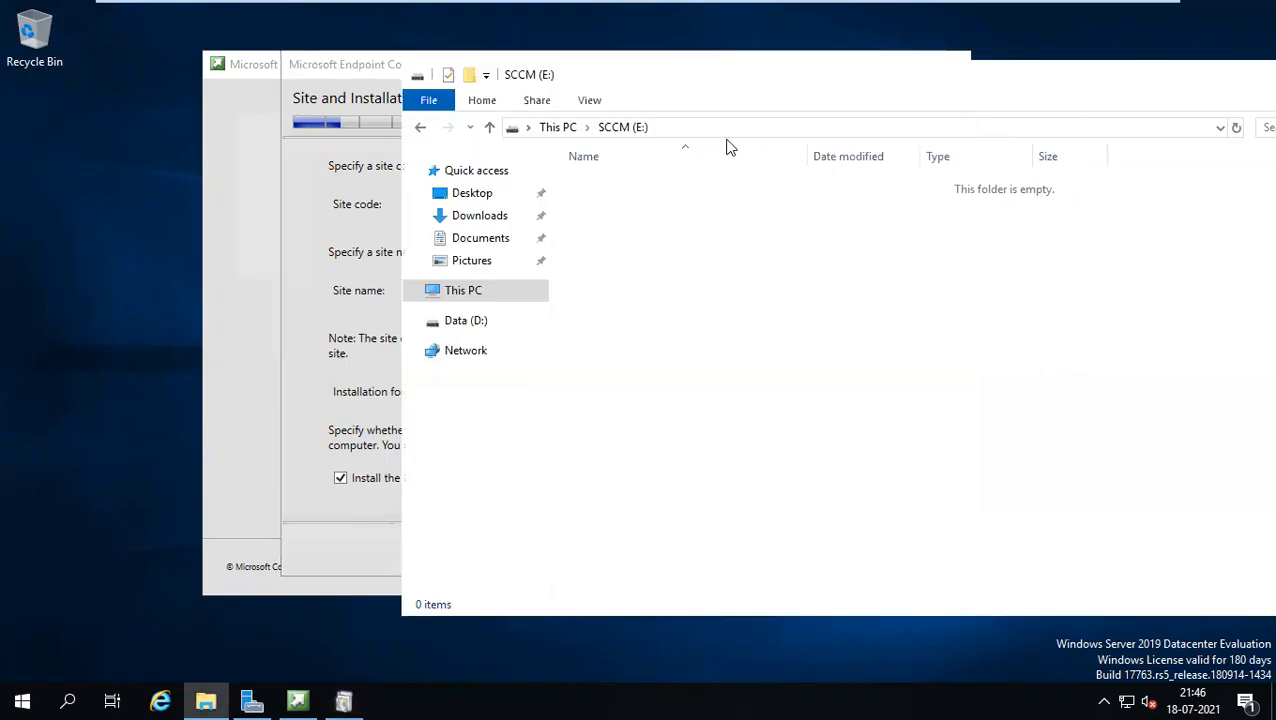
click(558, 127)
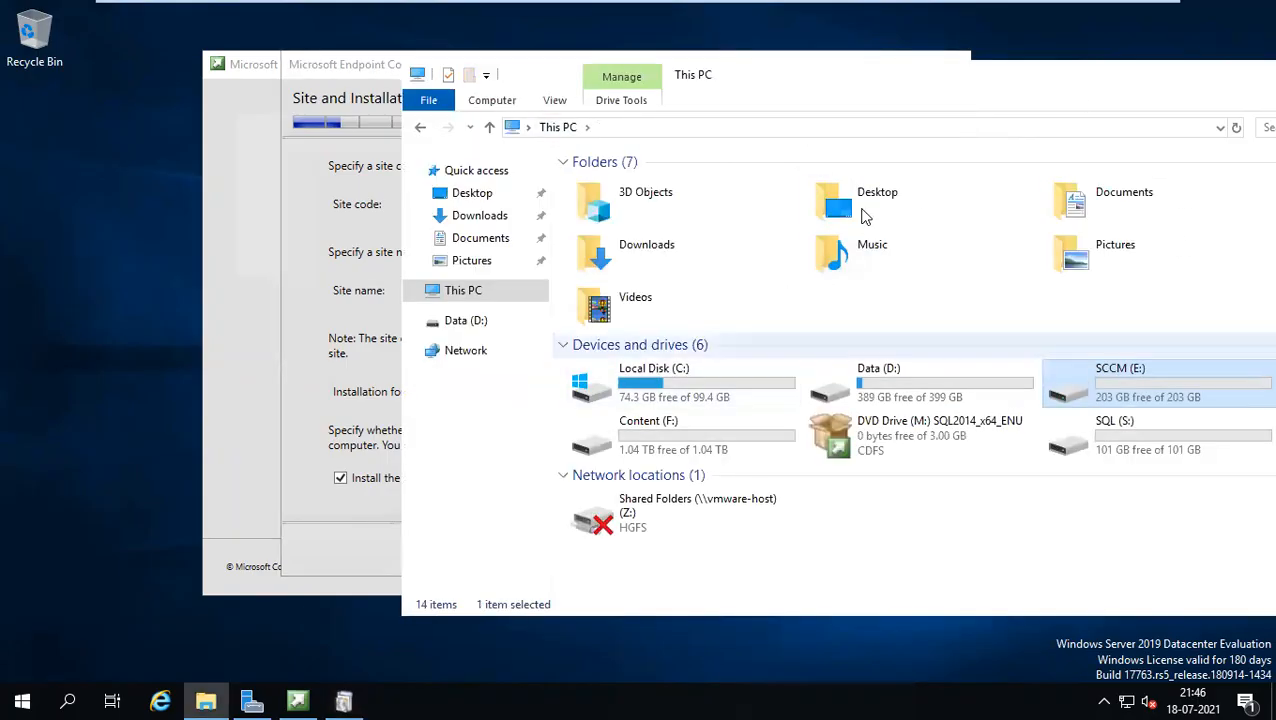
drag(886, 70, 946, 82)
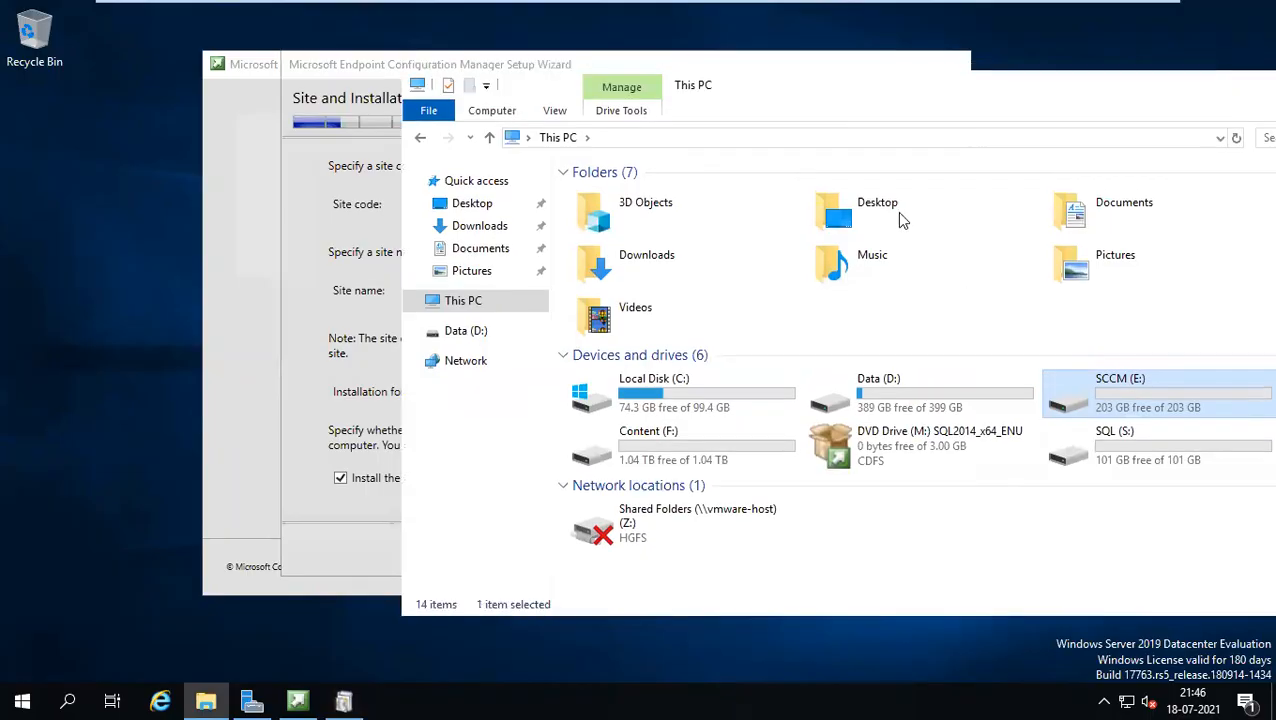
click(399, 406)
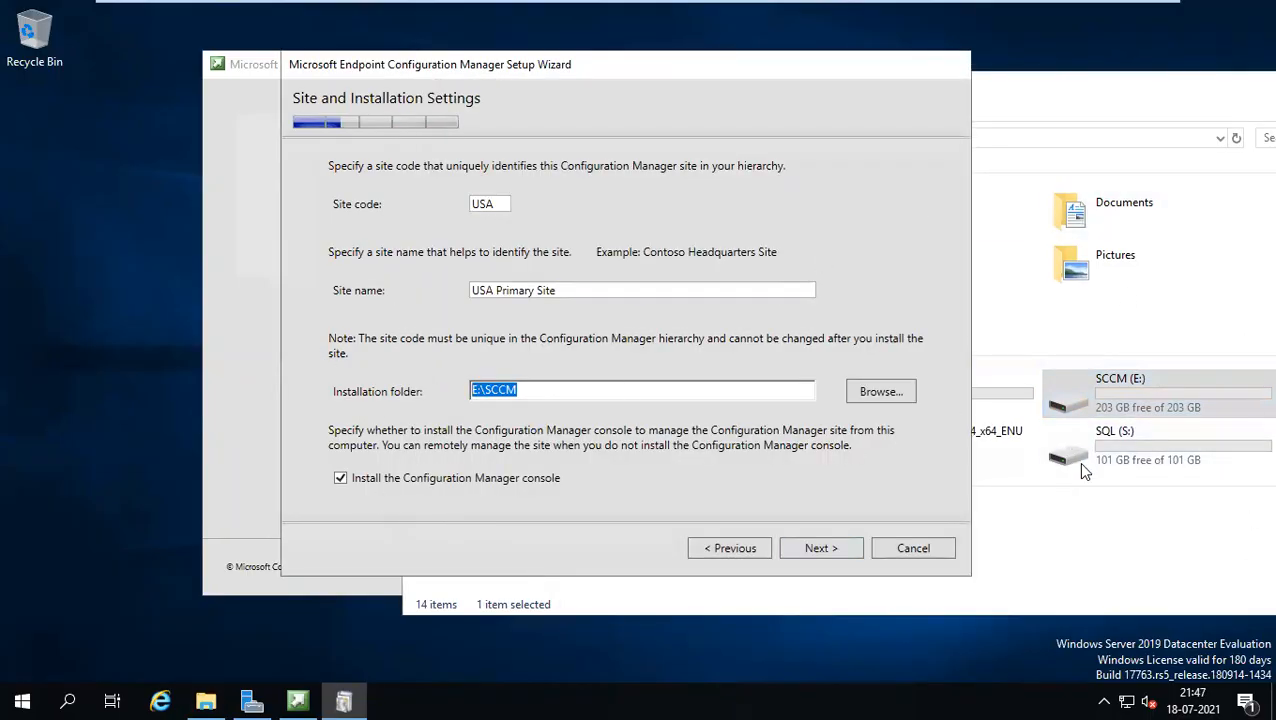
Accept the site and installation settings and choose to install the primary site as a stand-alone site
click(582, 393)
click(817, 552)
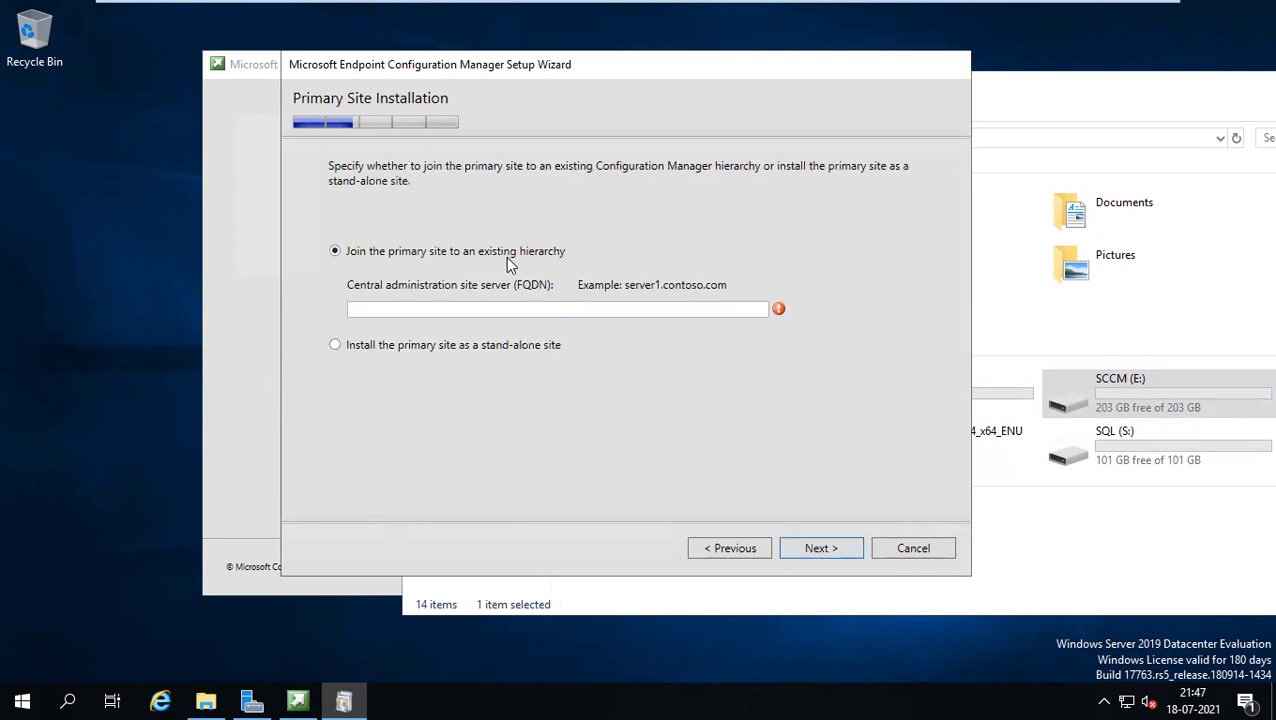
click(351, 347)
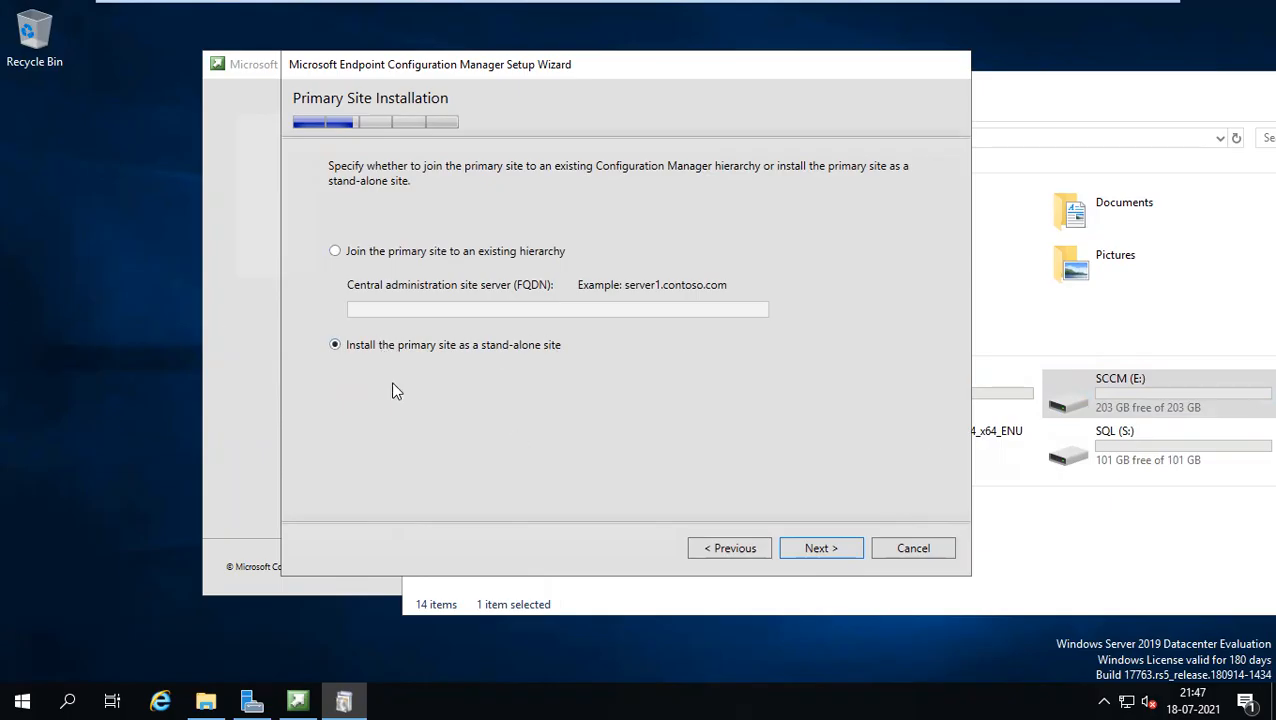
click(821, 550)
click(712, 430)
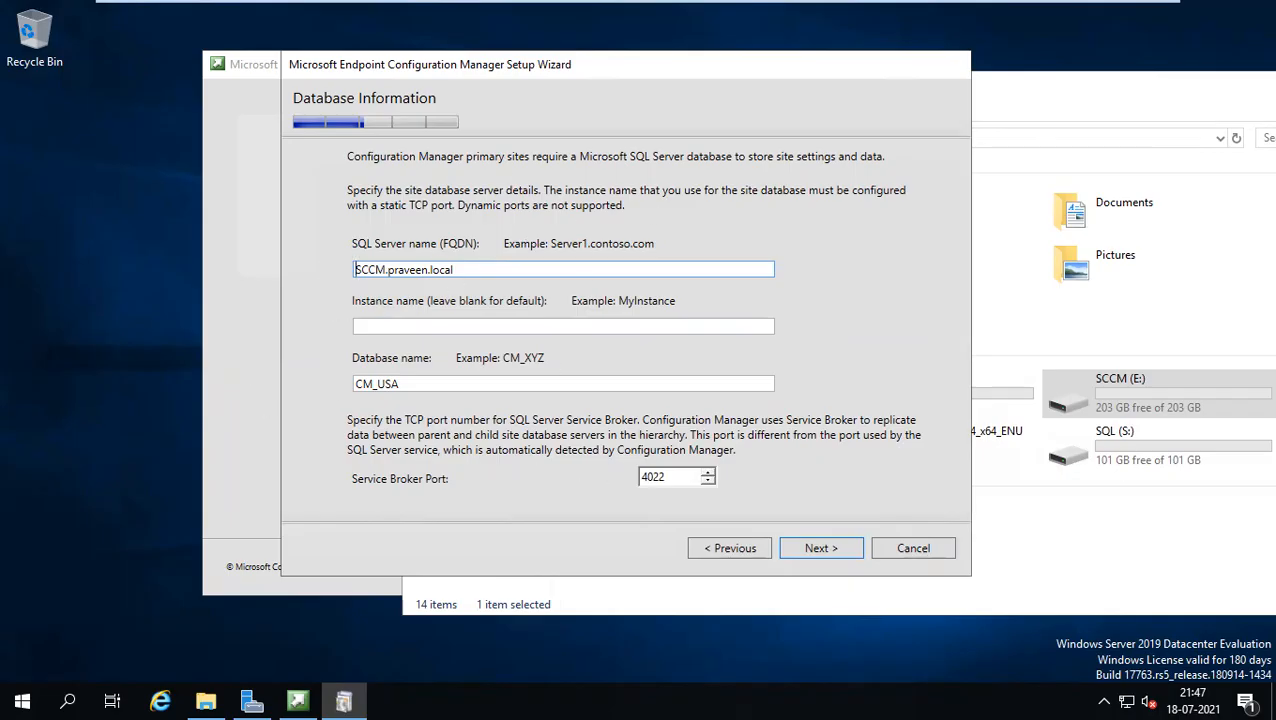
Accept the default database details, including Service Broker port 4022, and the default SQL Server data and log file paths
drag(668, 477, 648, 477)
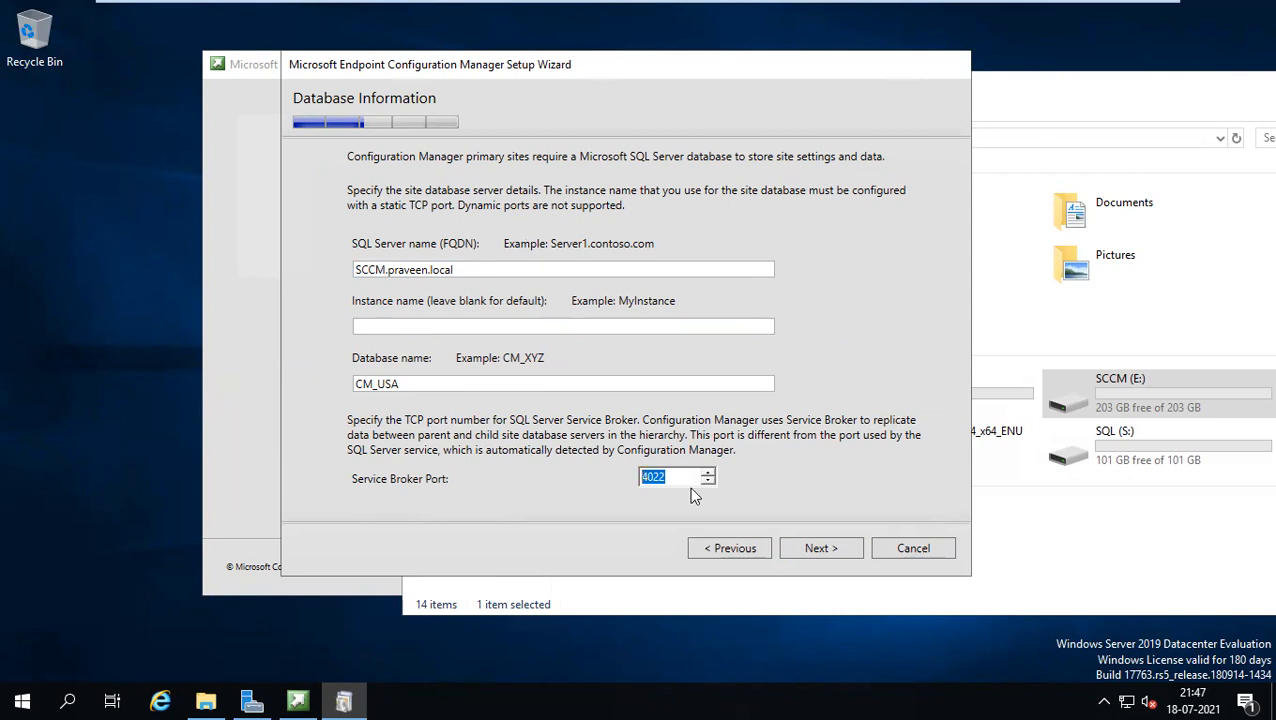
click(821, 548)
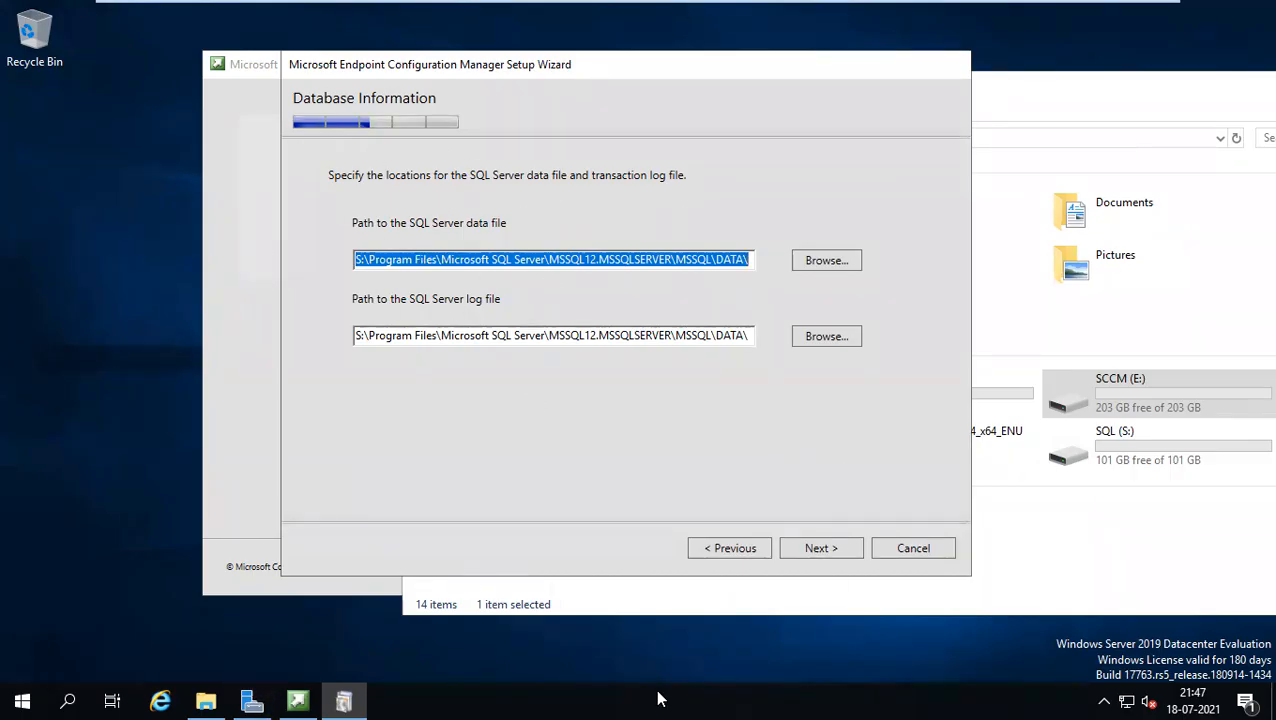
click(821, 548)
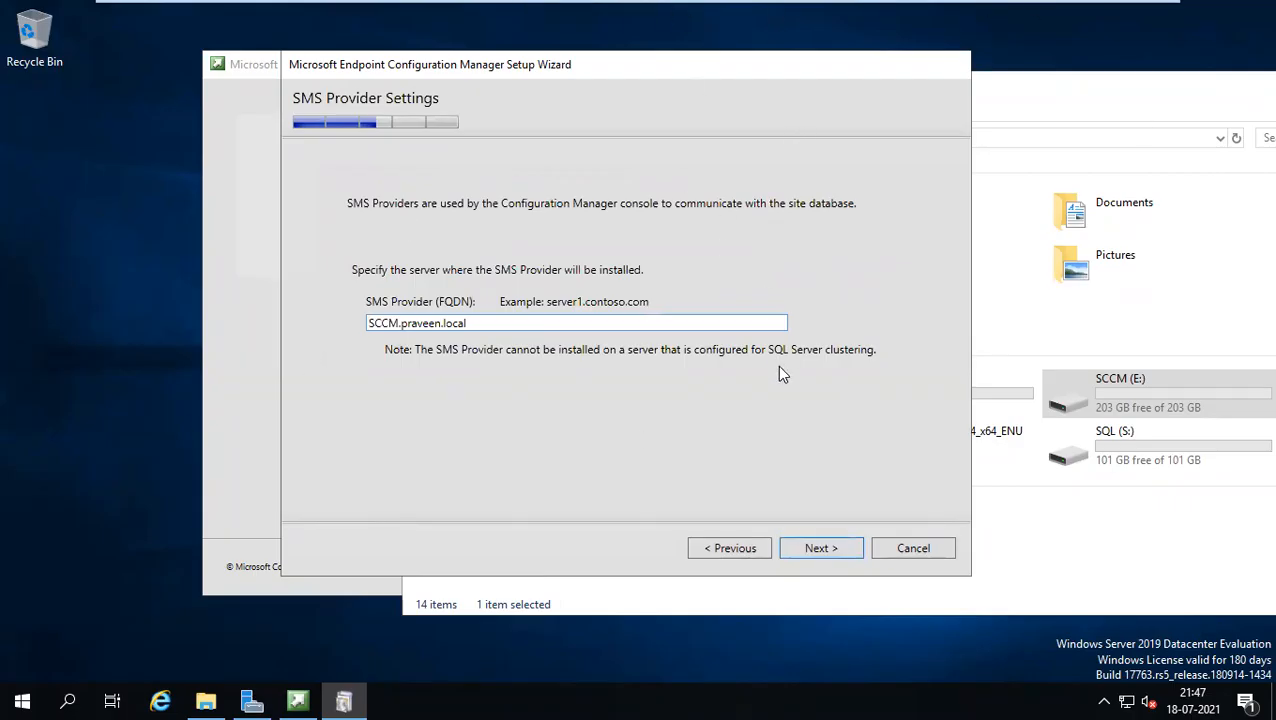
Accept the default SMS Provider server and choose to configure the client communication method on each site system role
click(826, 540)
click(429, 303)
click(829, 553)
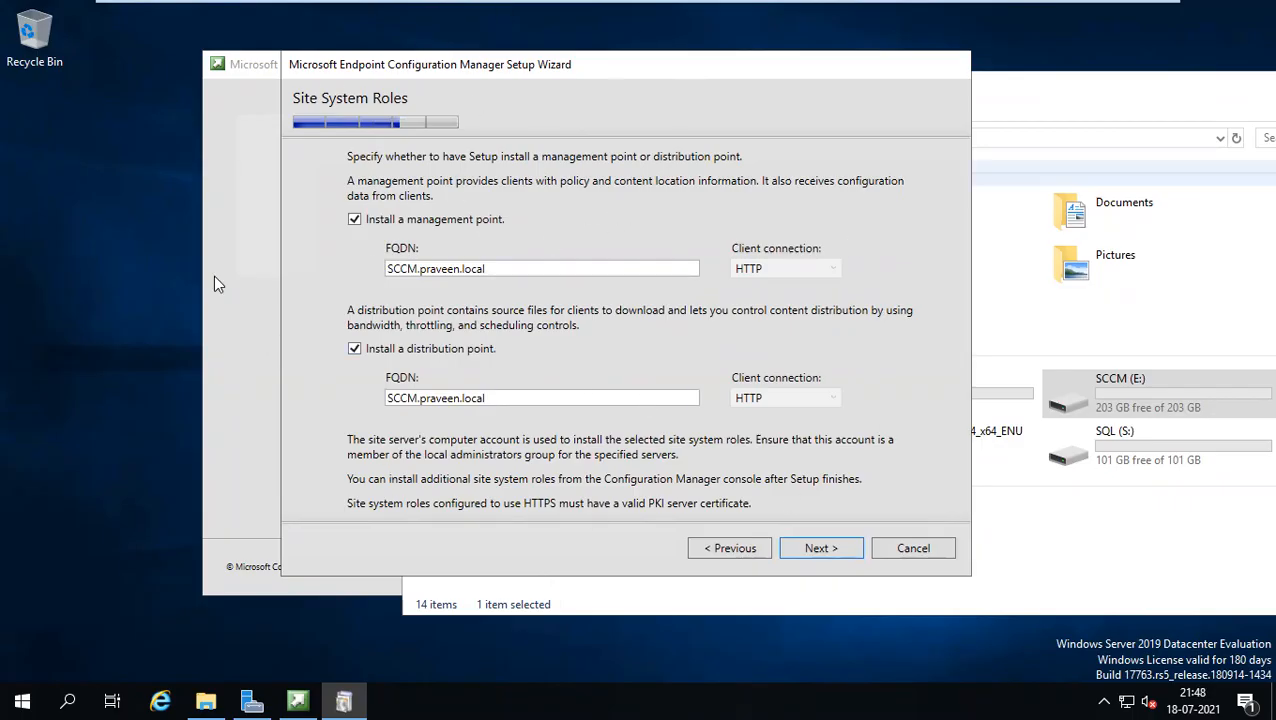
Keep the default management point, distribution point and service connection point, and start the prerequisite check after reviewing the settings summary
click(810, 546)
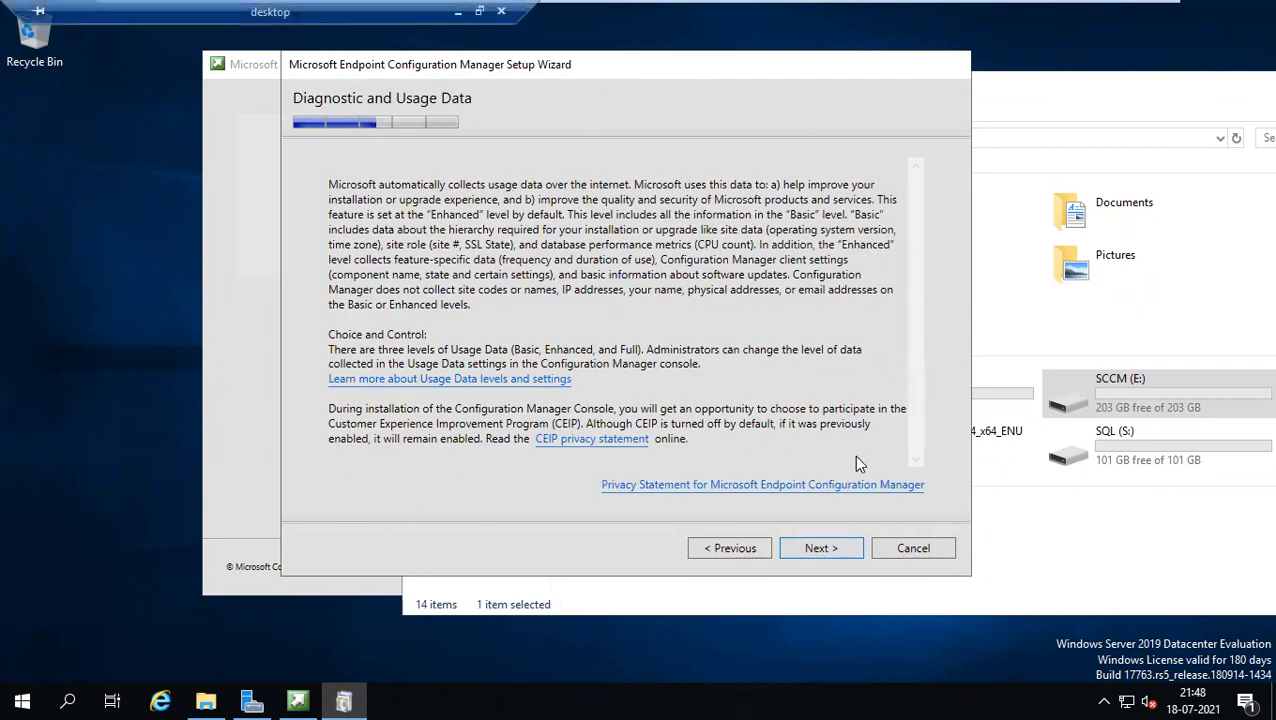
click(805, 552)
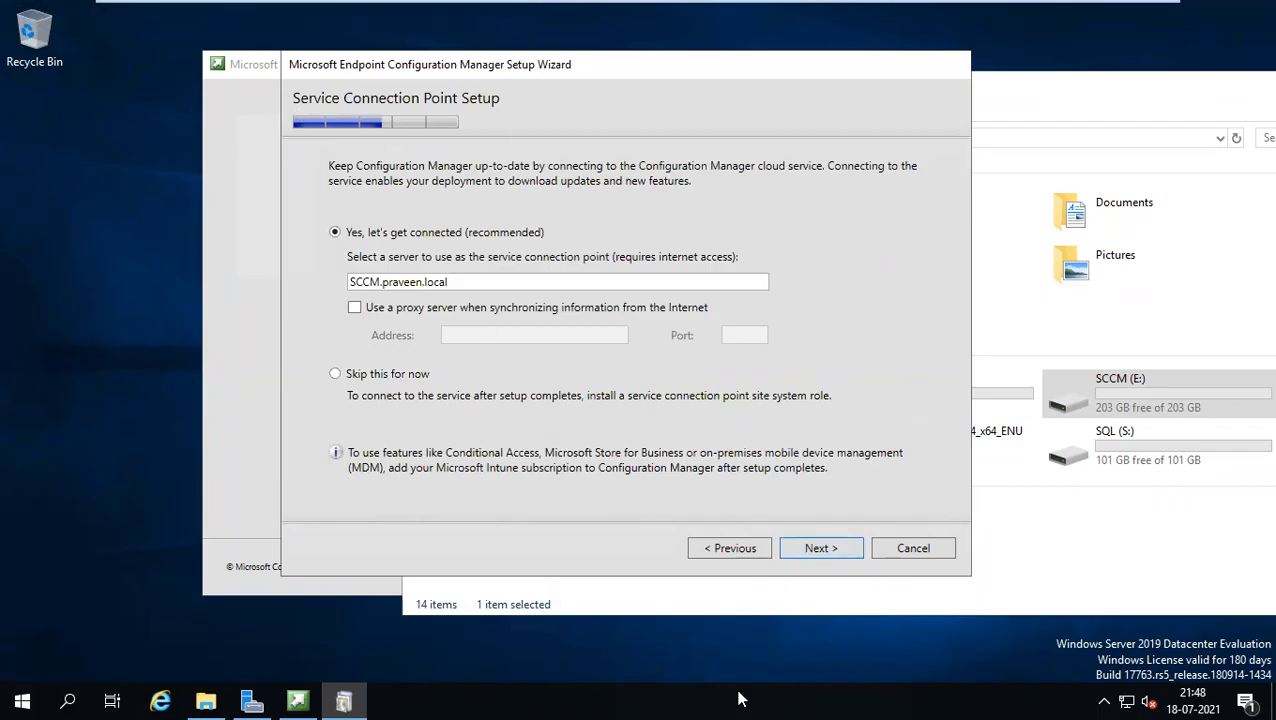
click(820, 550)
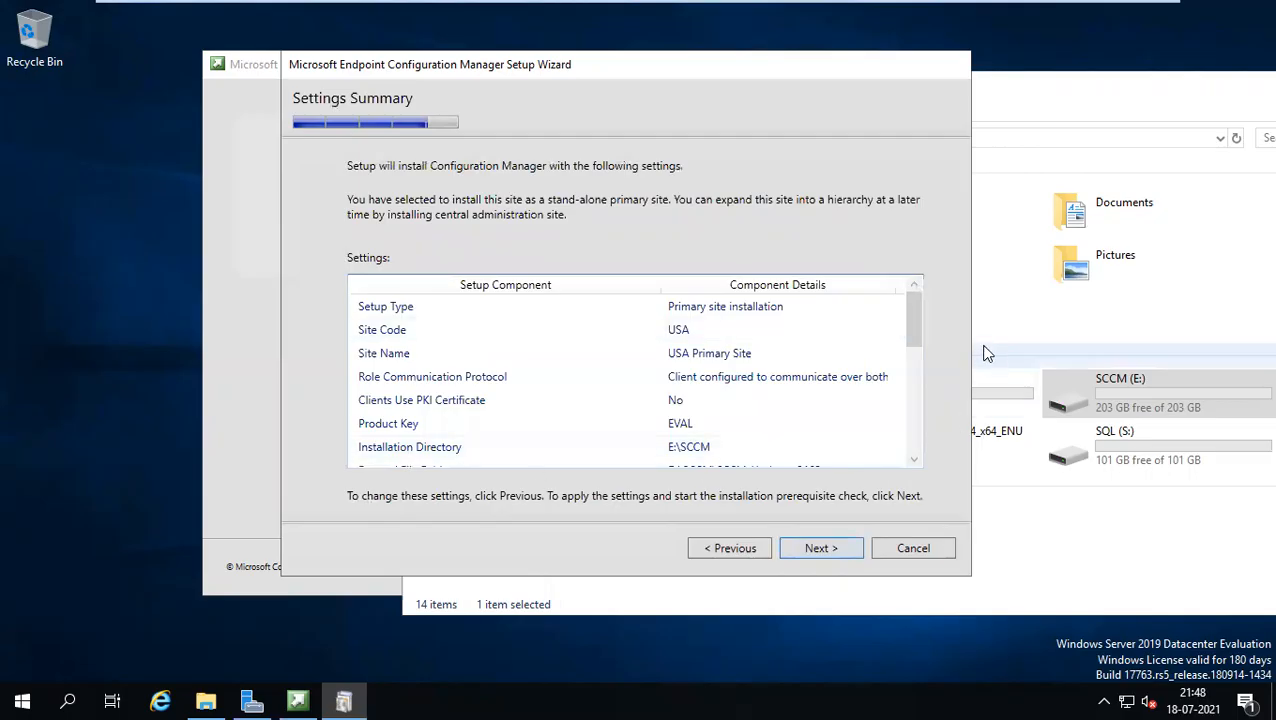
drag(911, 307, 920, 460)
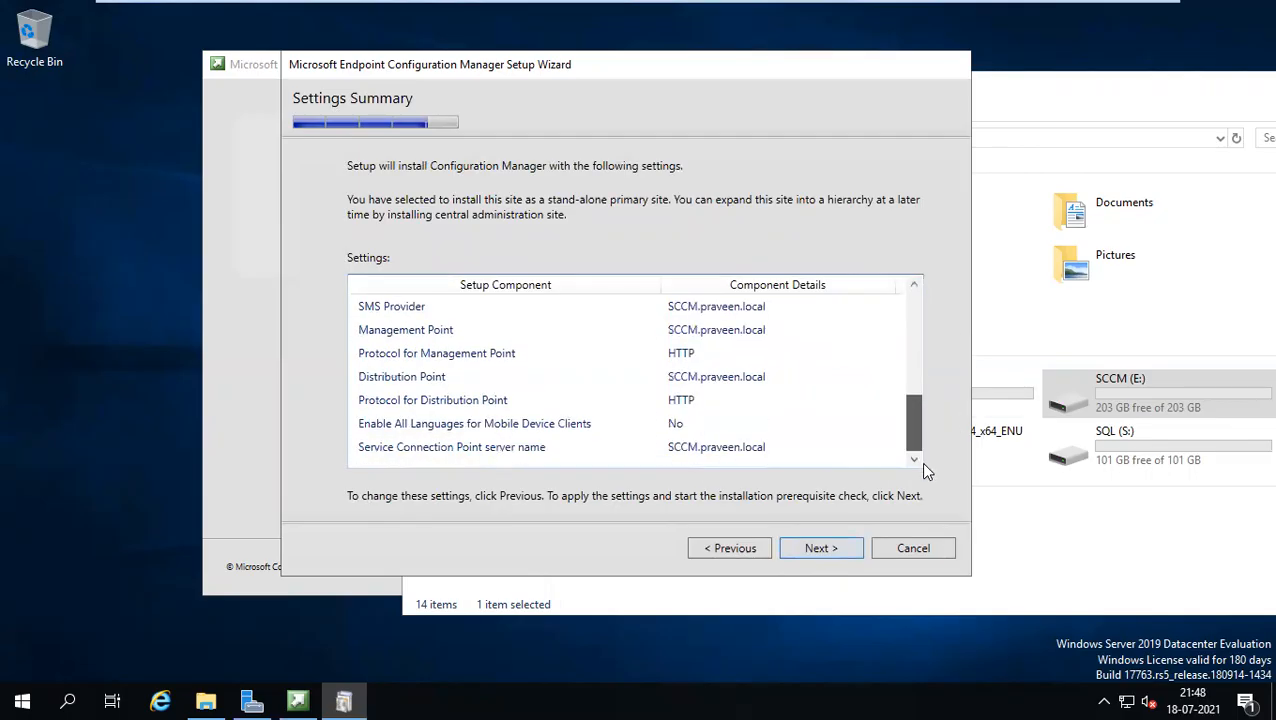
click(821, 548)
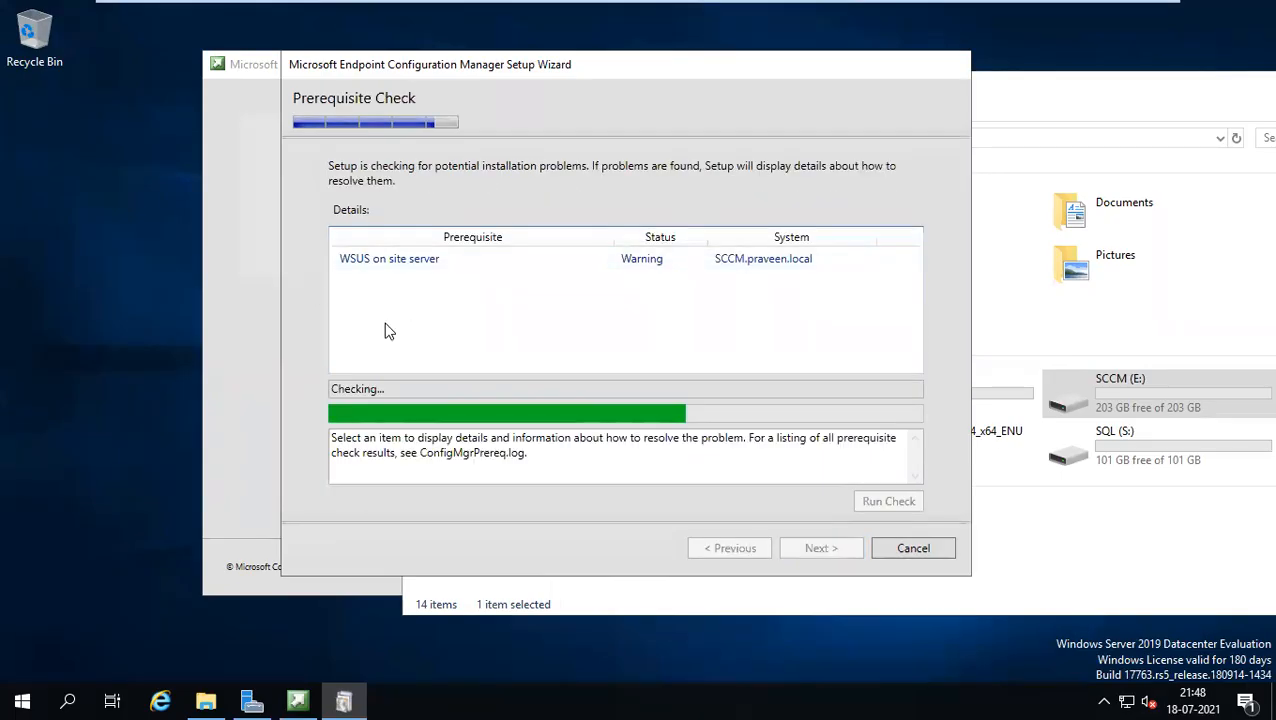
Examine the details of the WSUS and SQL Server prerequisite warnings and begin the site installation
click(377, 266)
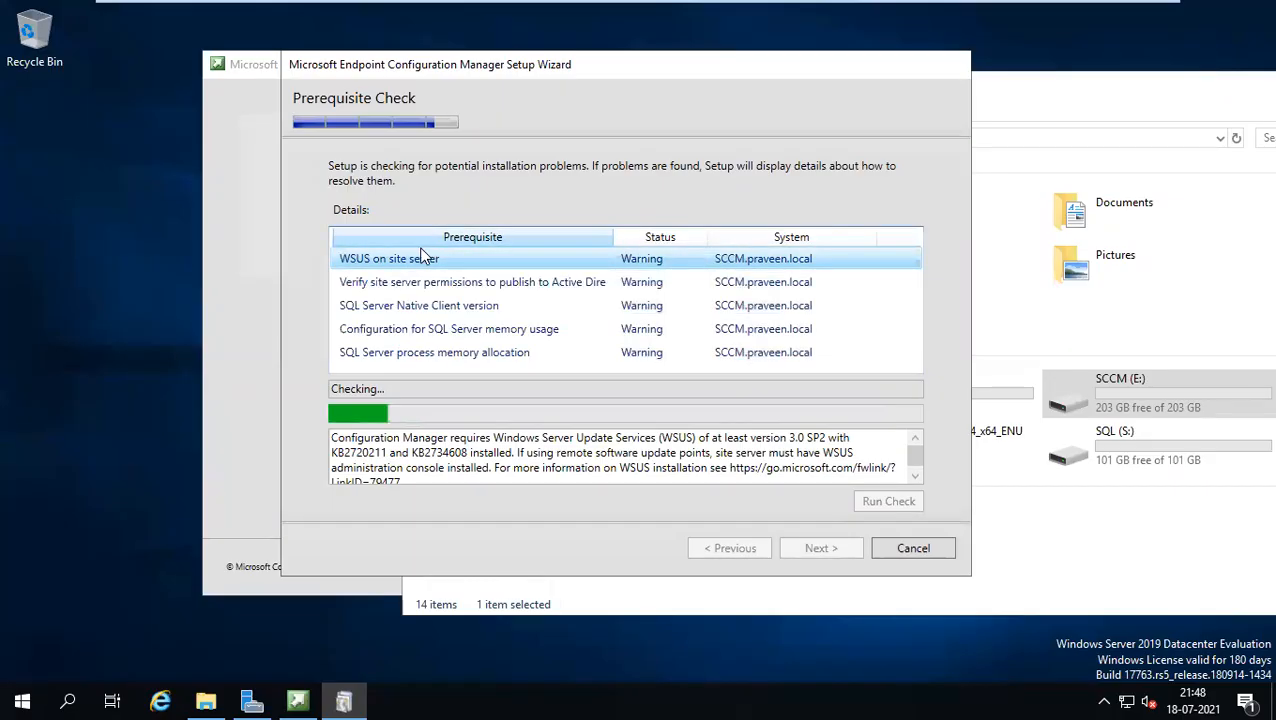
click(451, 312)
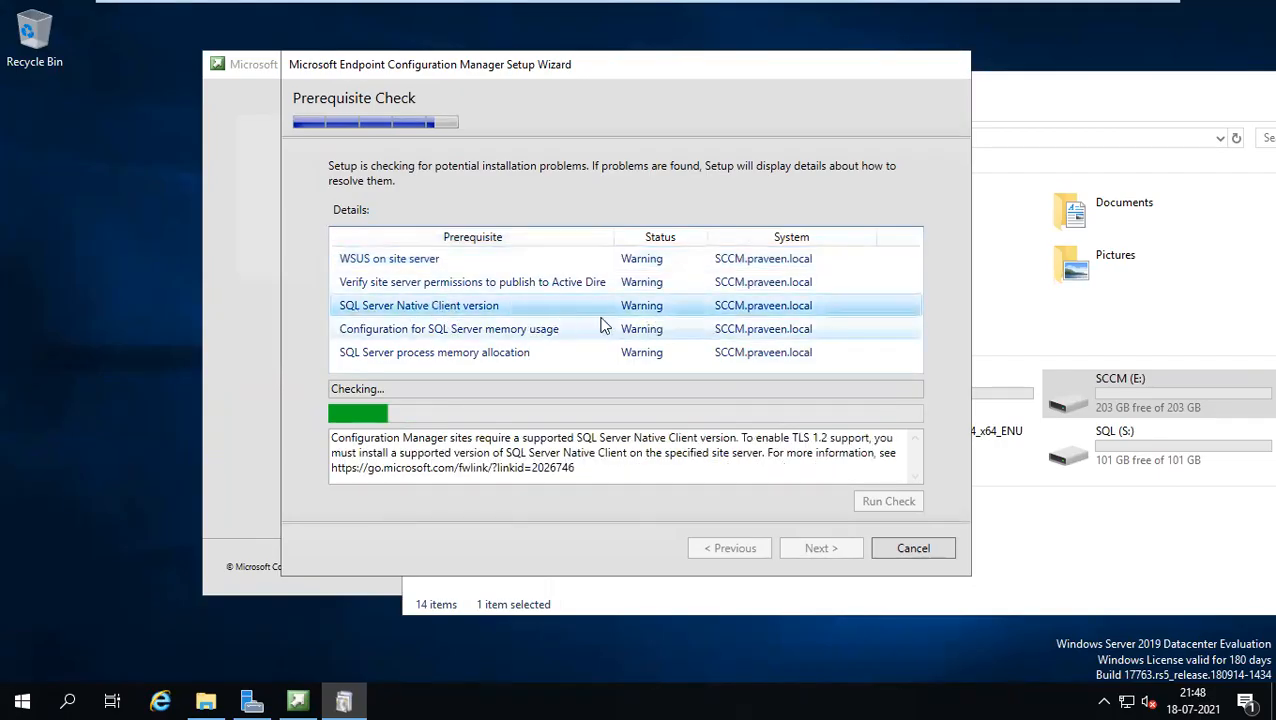
click(573, 336)
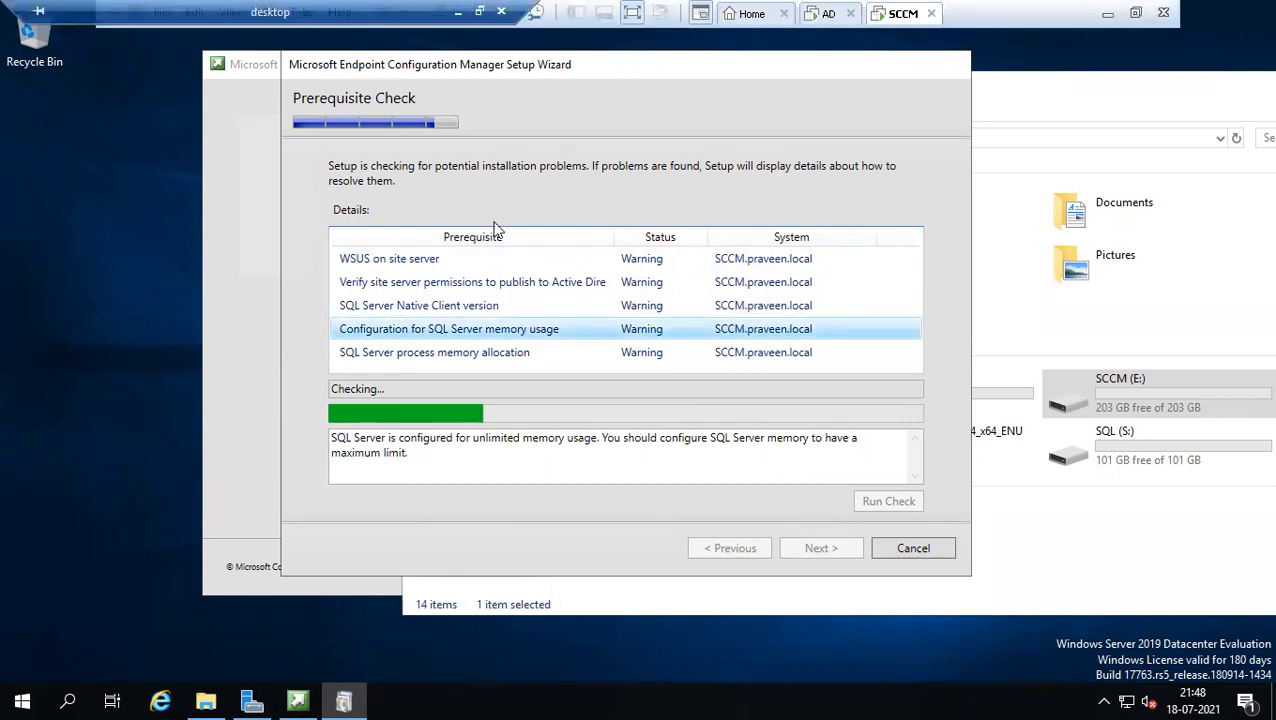
click(449, 362)
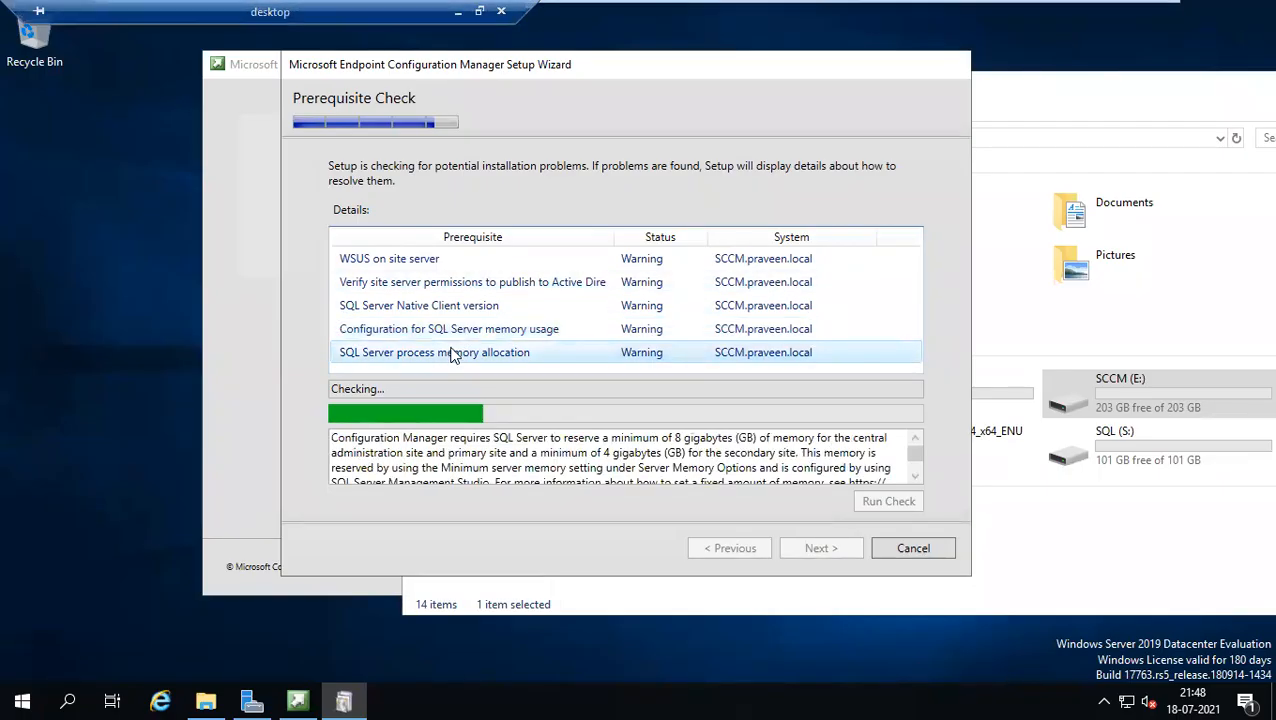
click(484, 331)
click(480, 352)
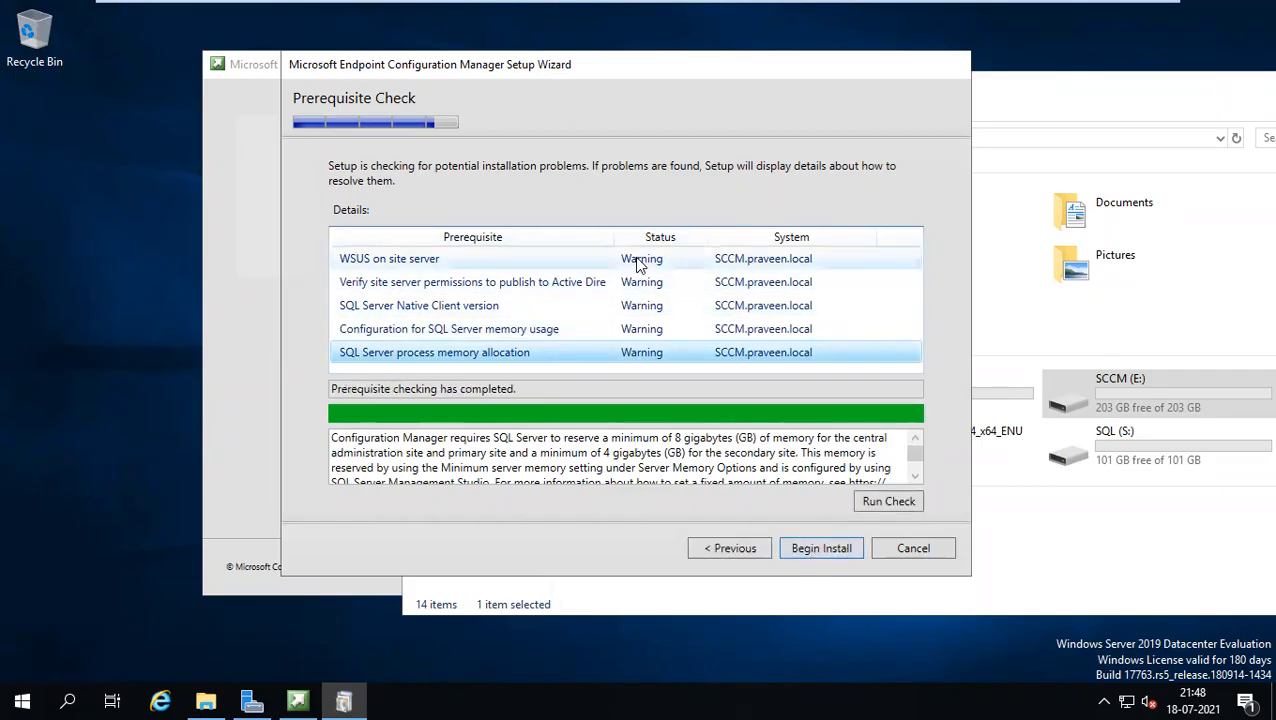
click(590, 331)
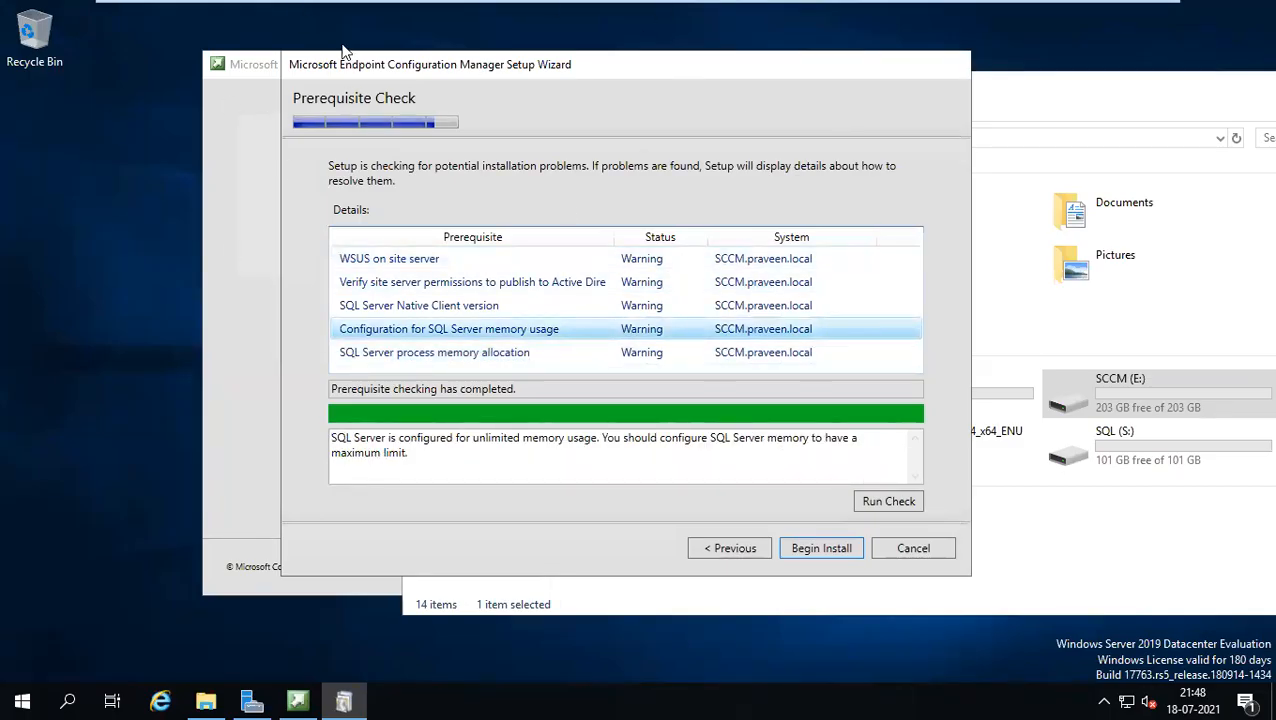
click(806, 548)
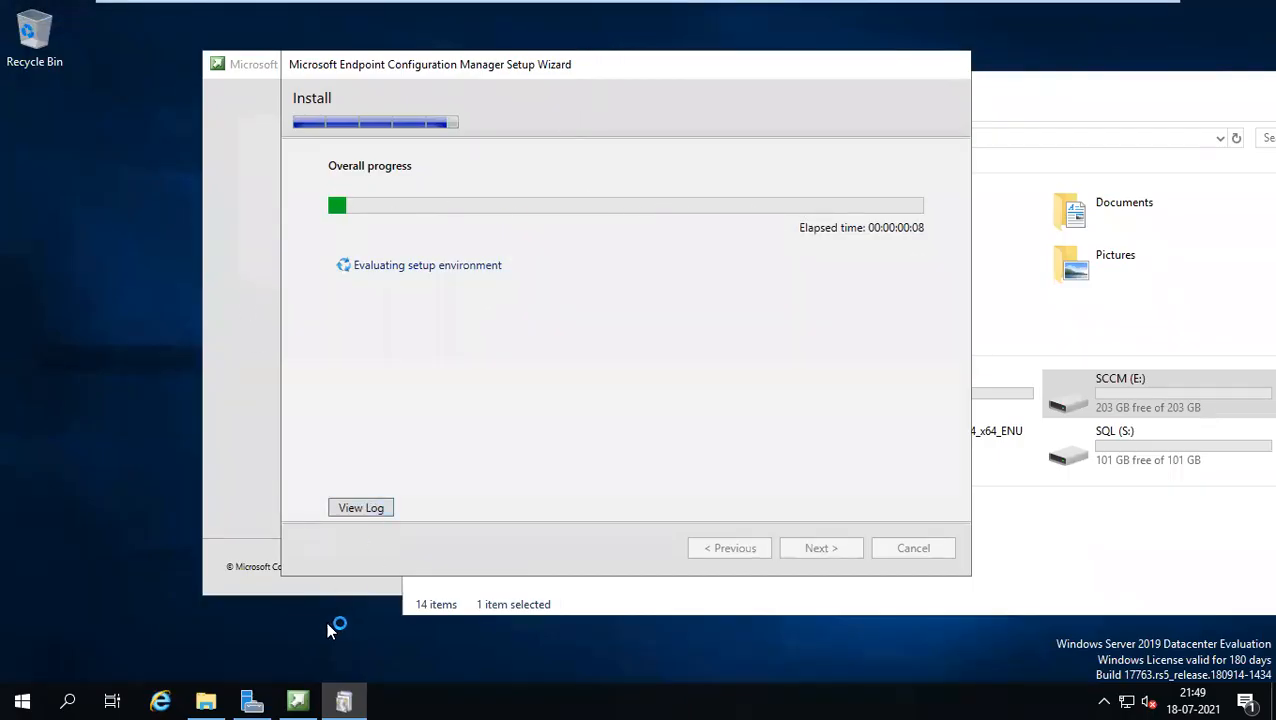
Locate the ConfigMgrSetup log file on Local Disk (C:) and bring the setup wizard's progress back into view
click(206, 700)
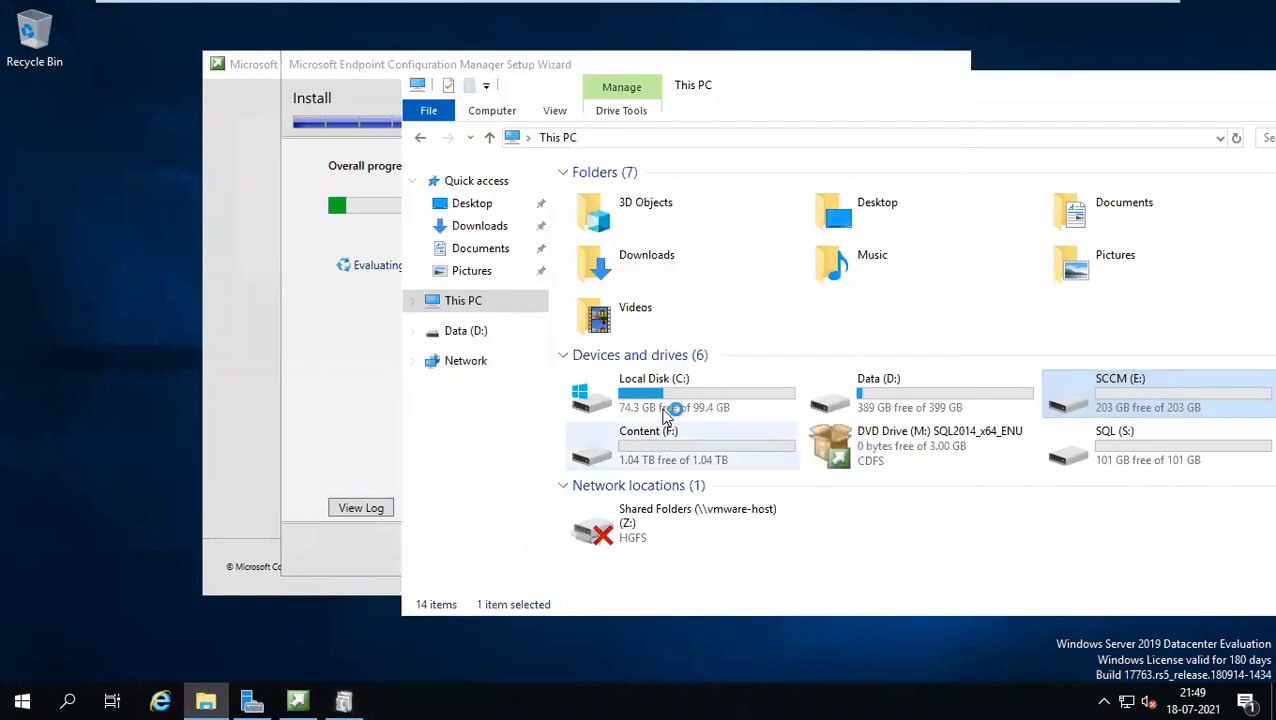
double_click(663, 395)
click(637, 353)
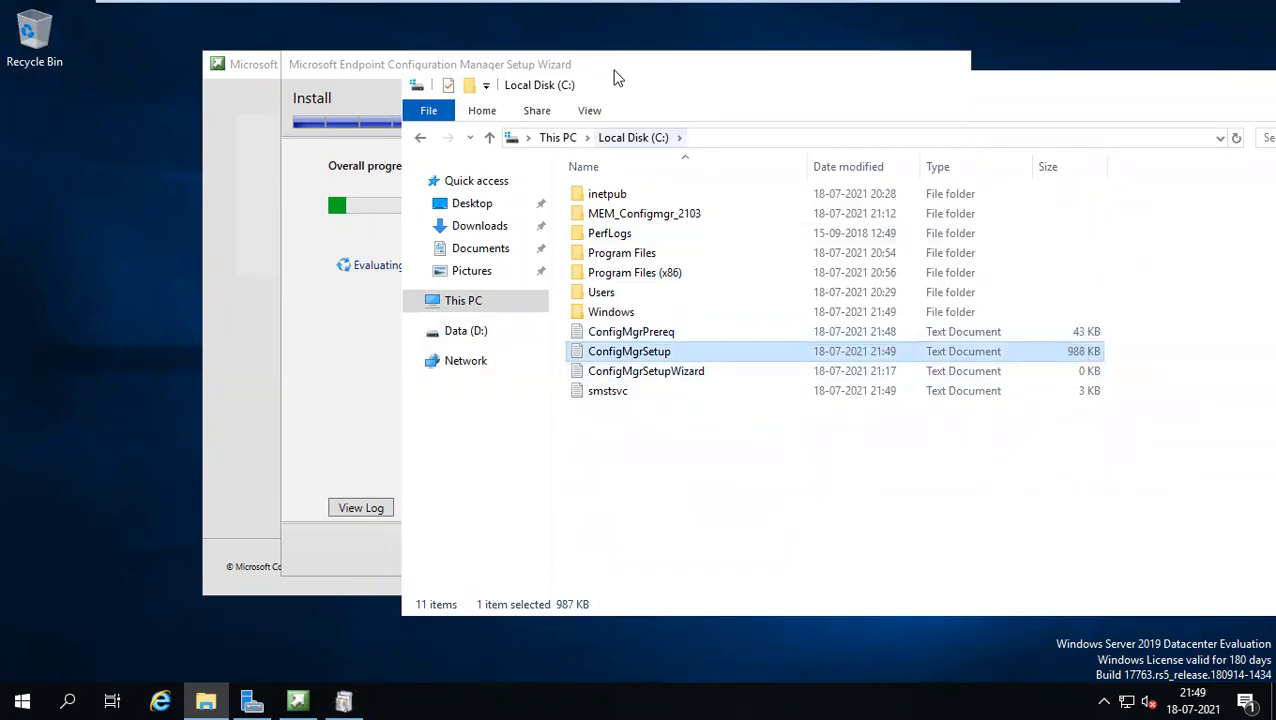
drag(614, 84, 745, 104)
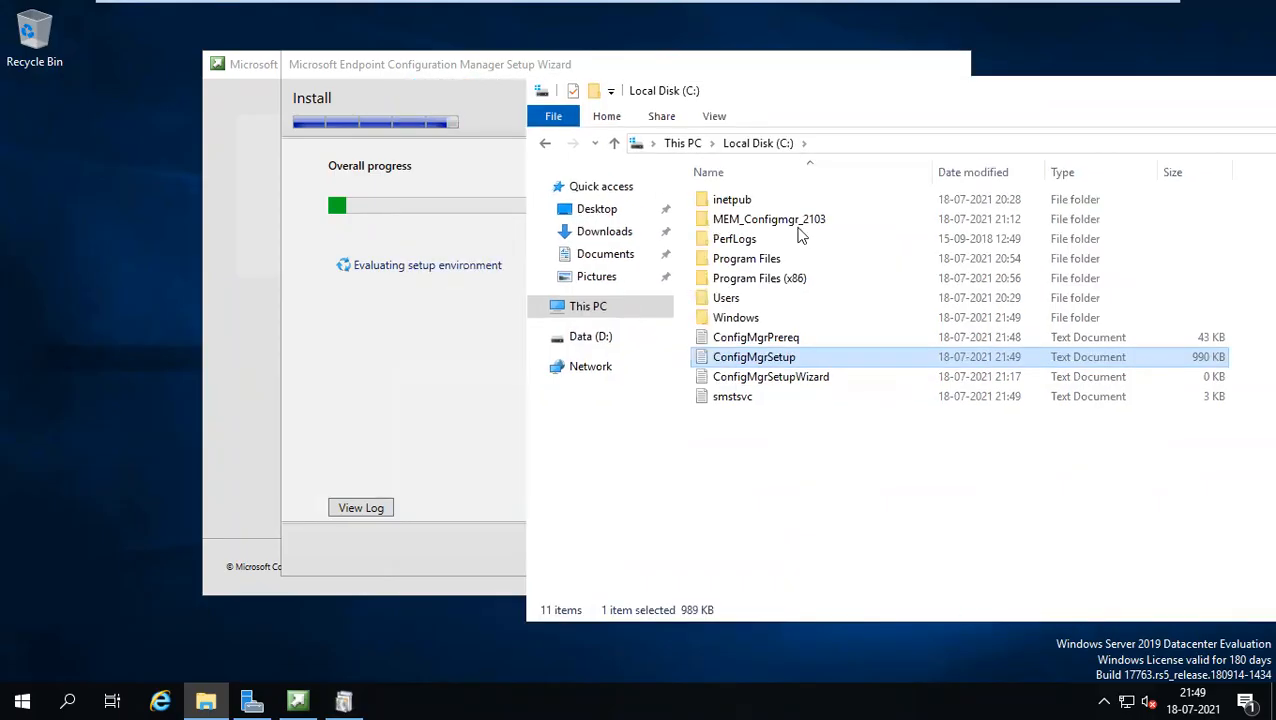
click(452, 128)
Switch to Chrome and read the step-by-step SCCM guide's sections on installation progress, log viewing and core setup completion
mouse_move(521, 8)
click(456, 14)
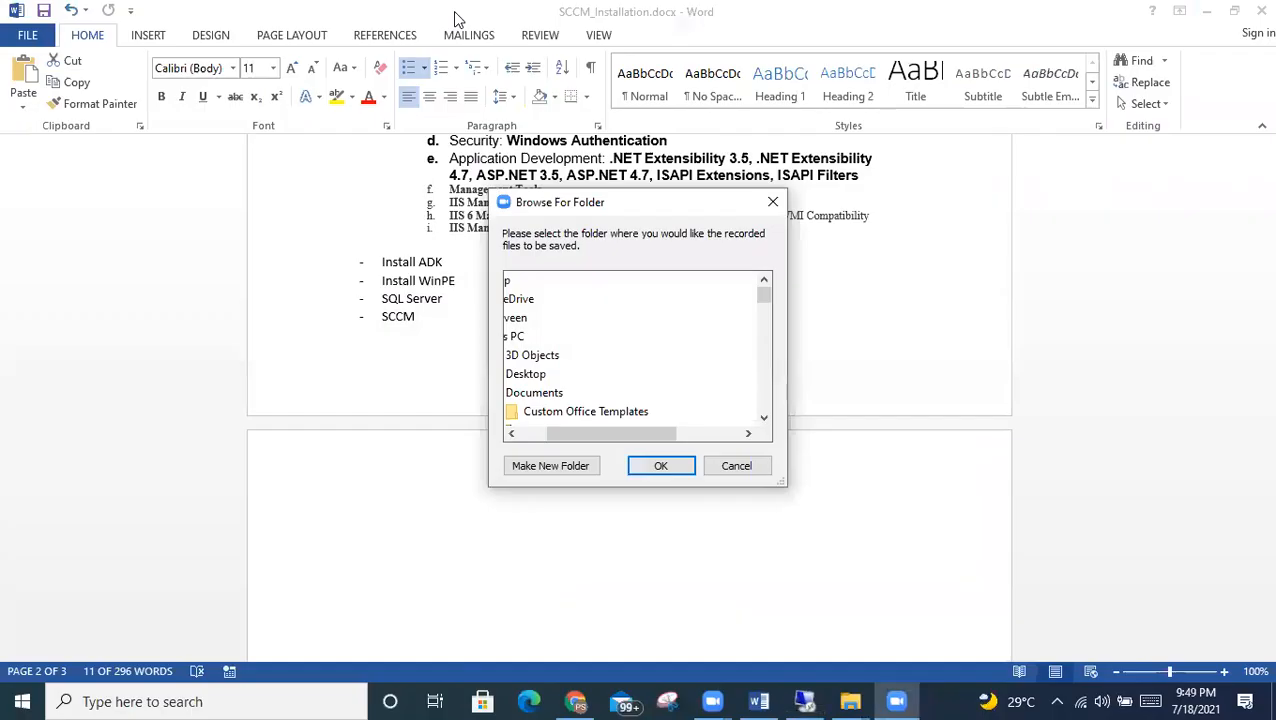
click(658, 464)
scroll(658, 459, down, 3)
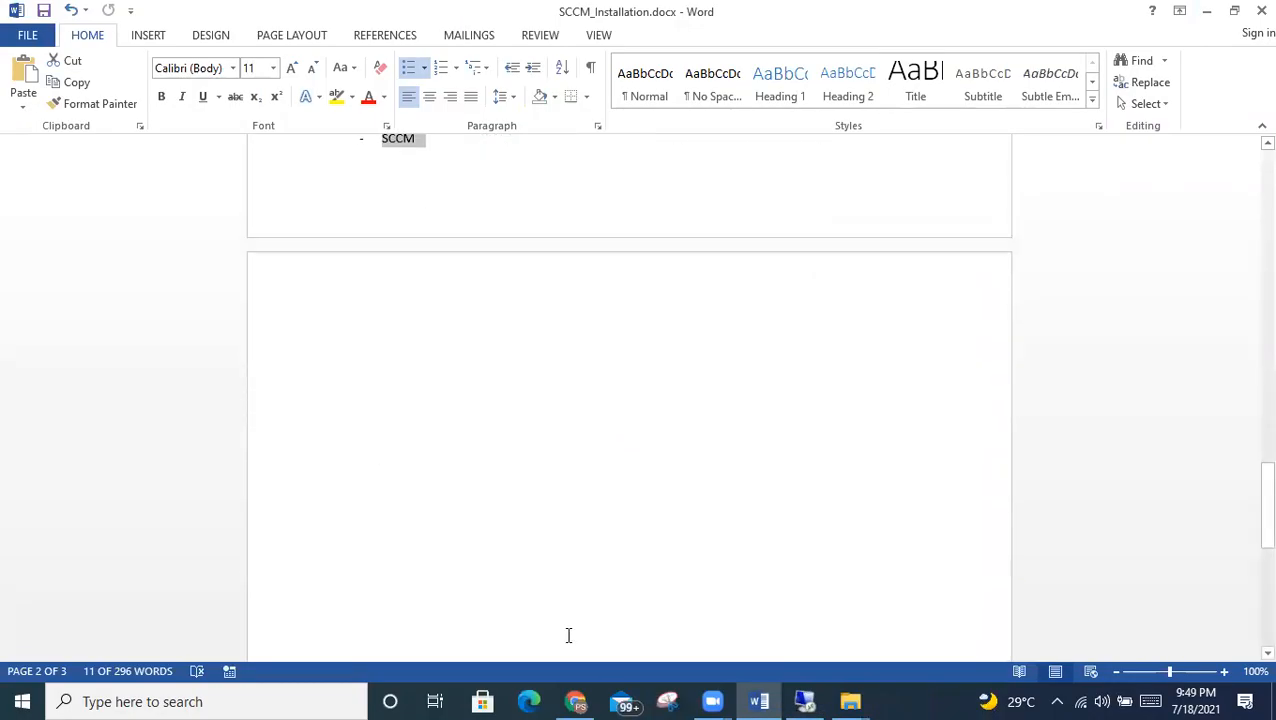
click(575, 701)
click(257, 24)
scroll(535, 365, down, 3)
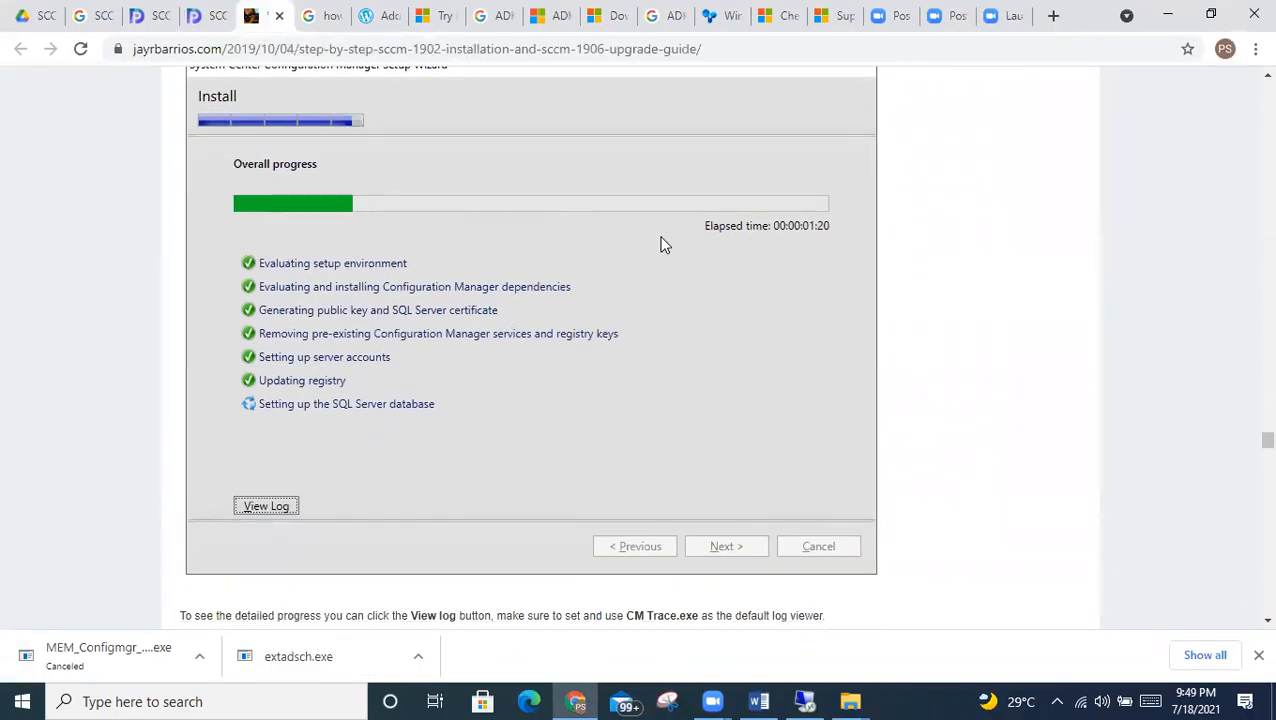
scroll(783, 233, down, 5)
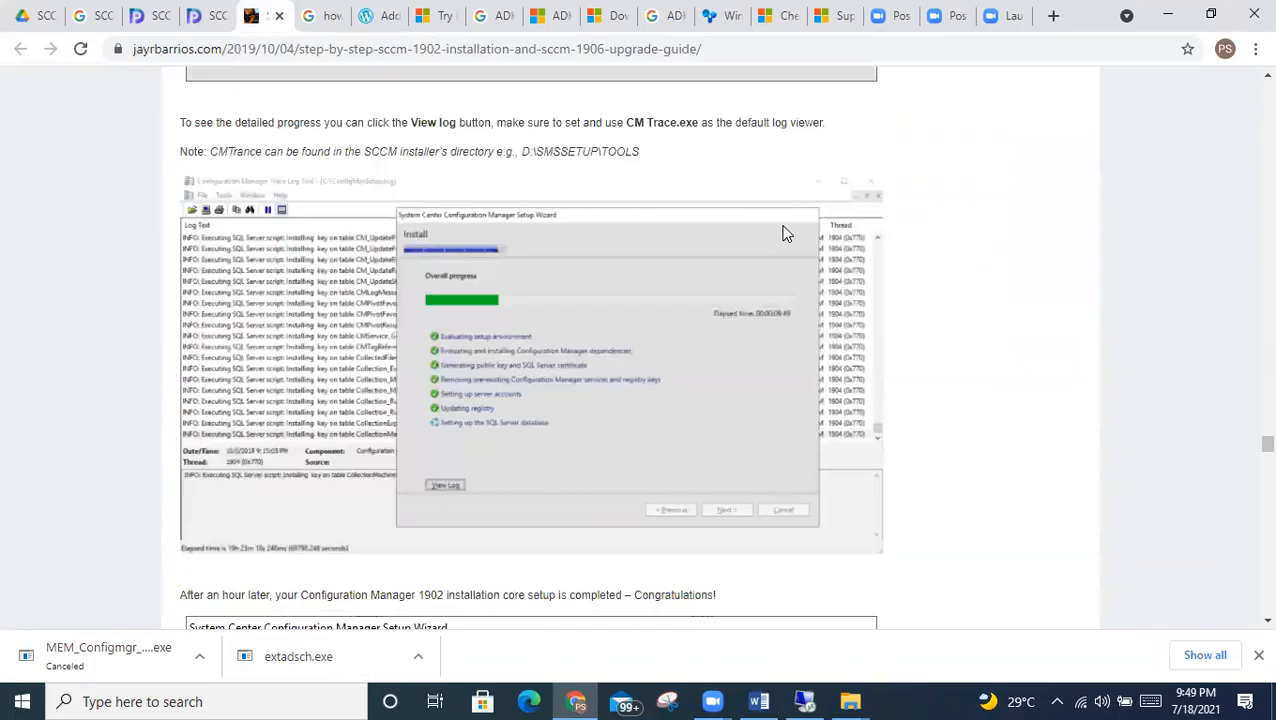
scroll(595, 254, down, 4)
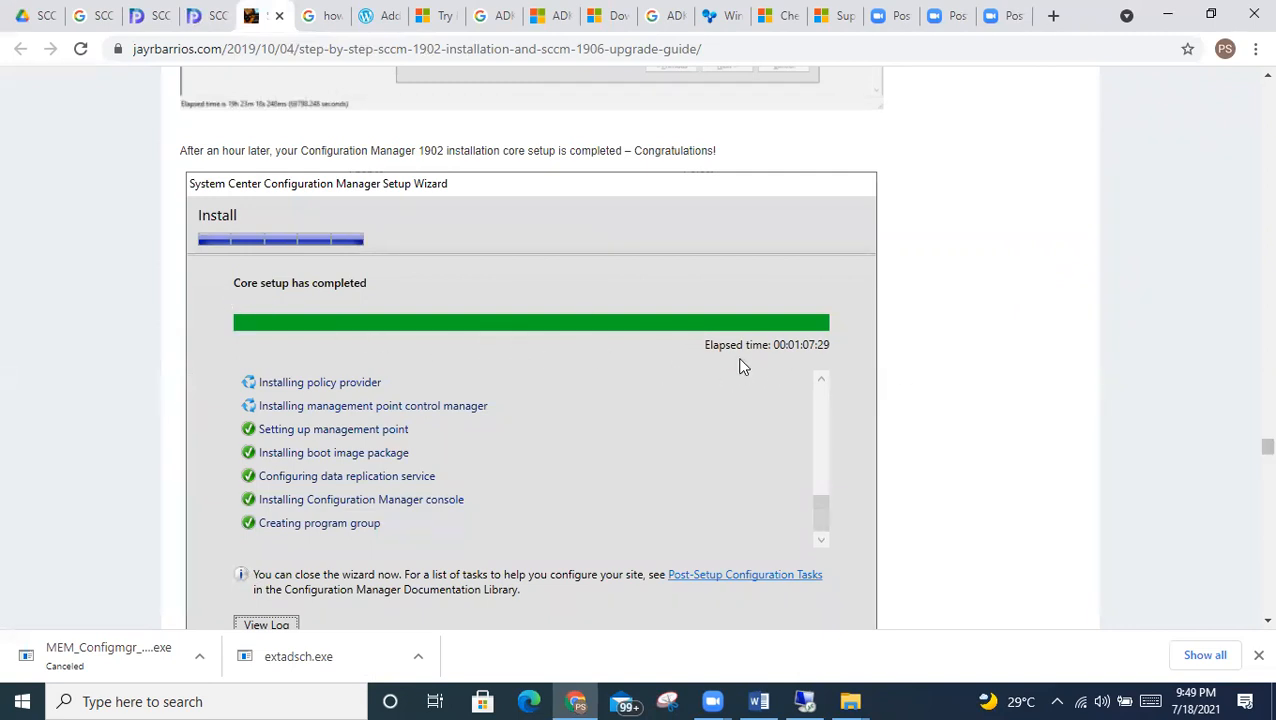
scroll(794, 350, down, 2)
scroll(794, 354, down, 3)
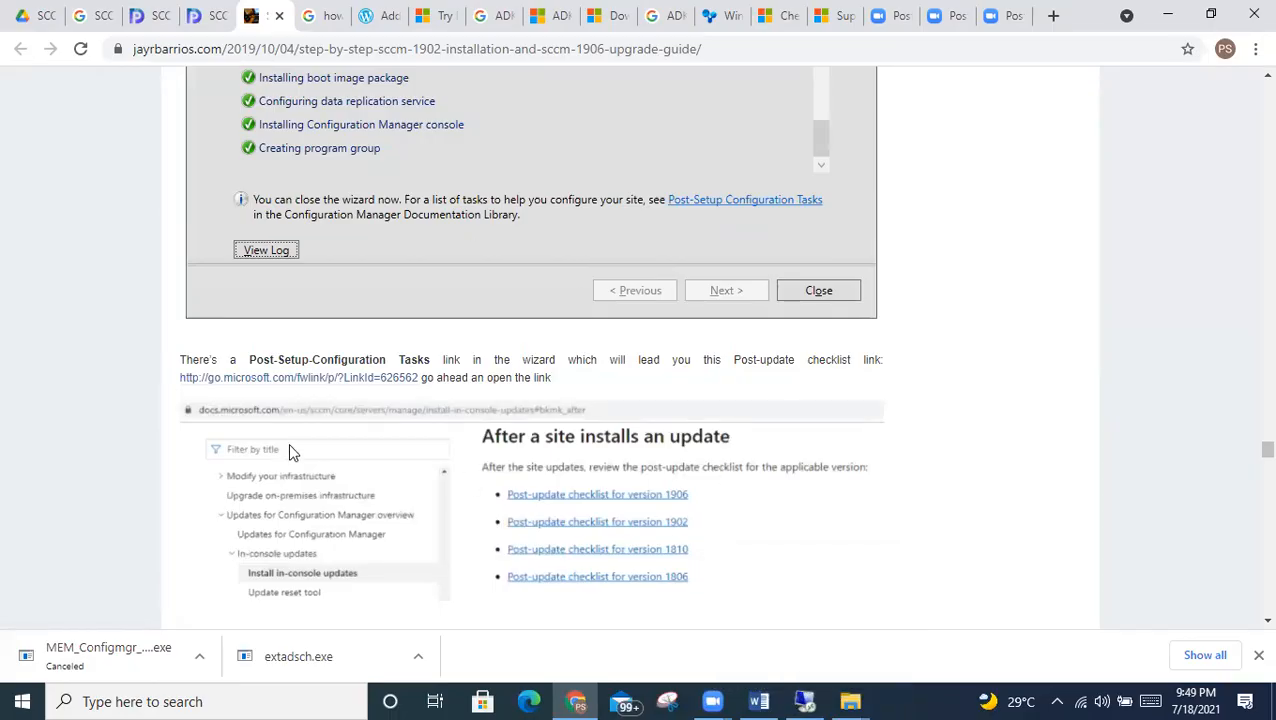
scroll(290, 452, up, 5)
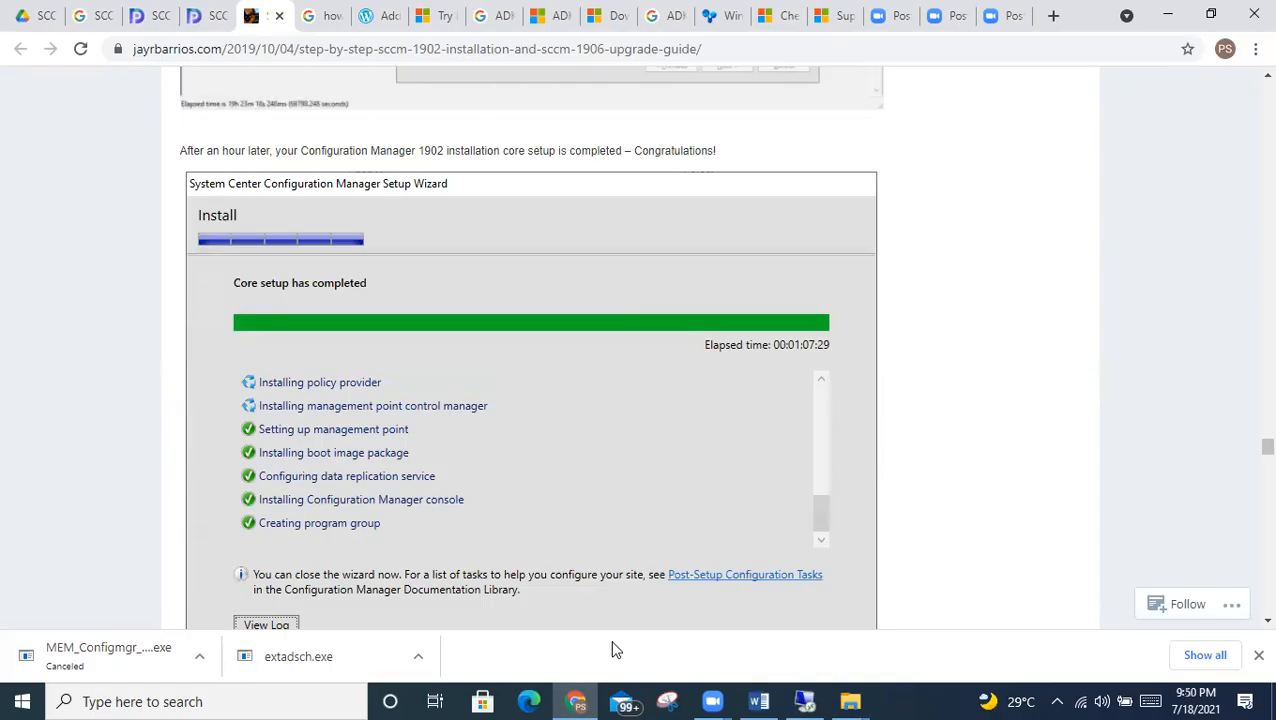
Open the Azure_LabSetup folder inside SCCM DATA on Google Drive
key(alt+Tab)
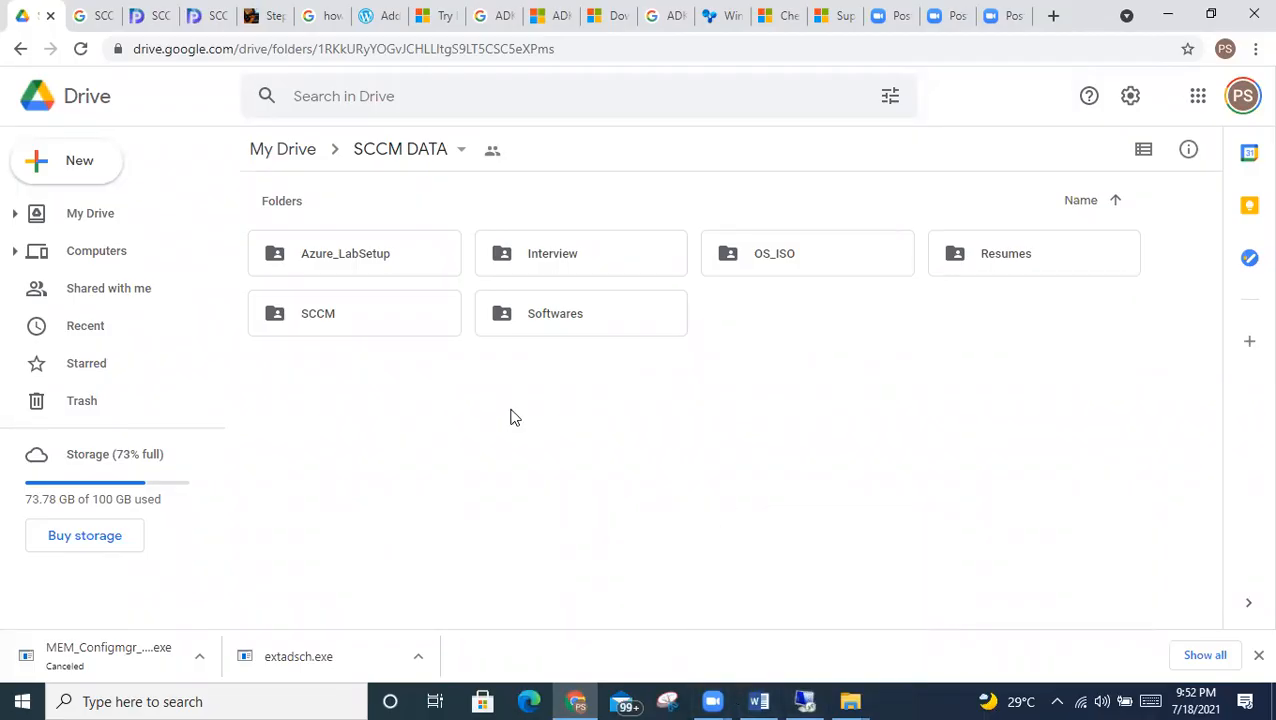
click(358, 259)
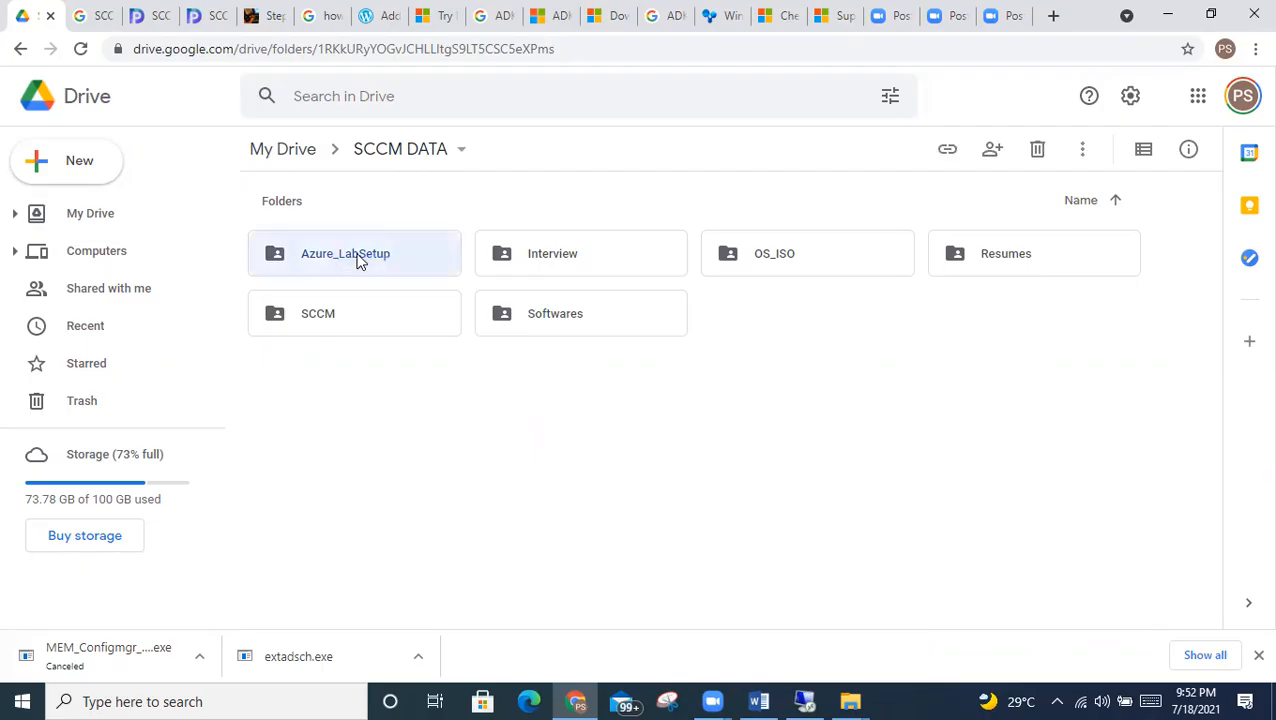
double_click(358, 259)
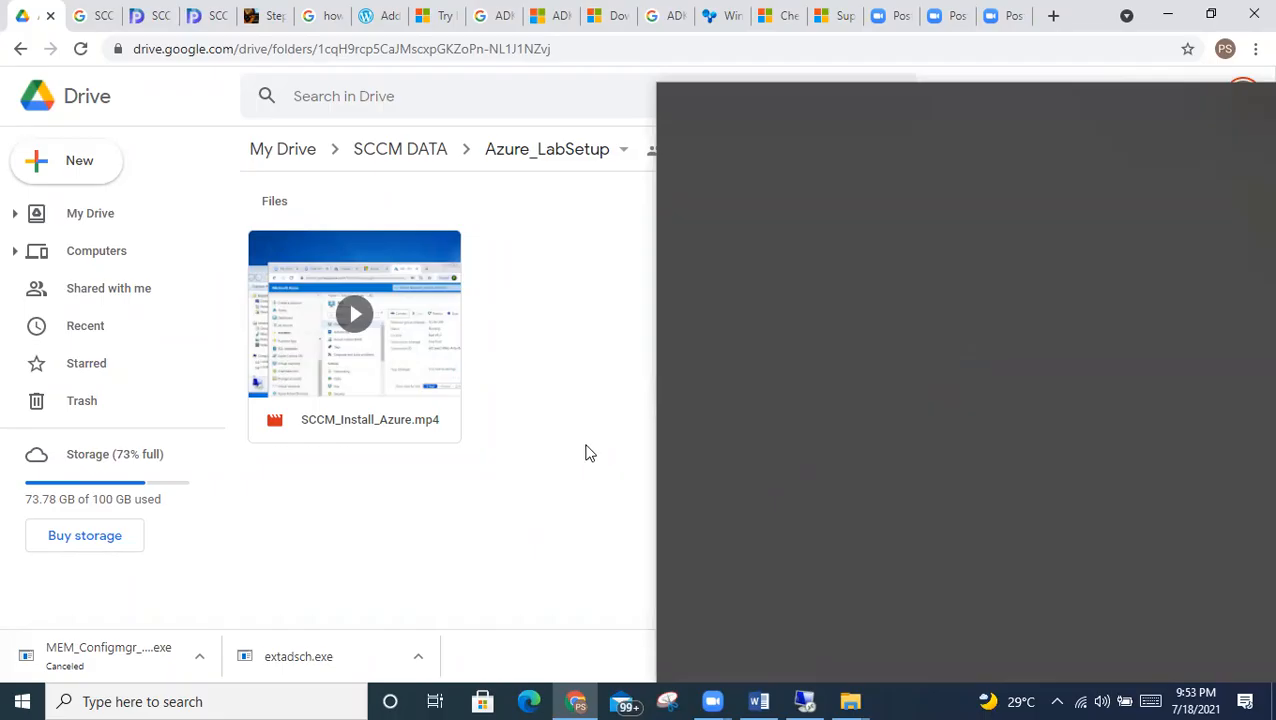
Dismiss the news and weather pop-up and return to the Google Drive folder
click(800, 698)
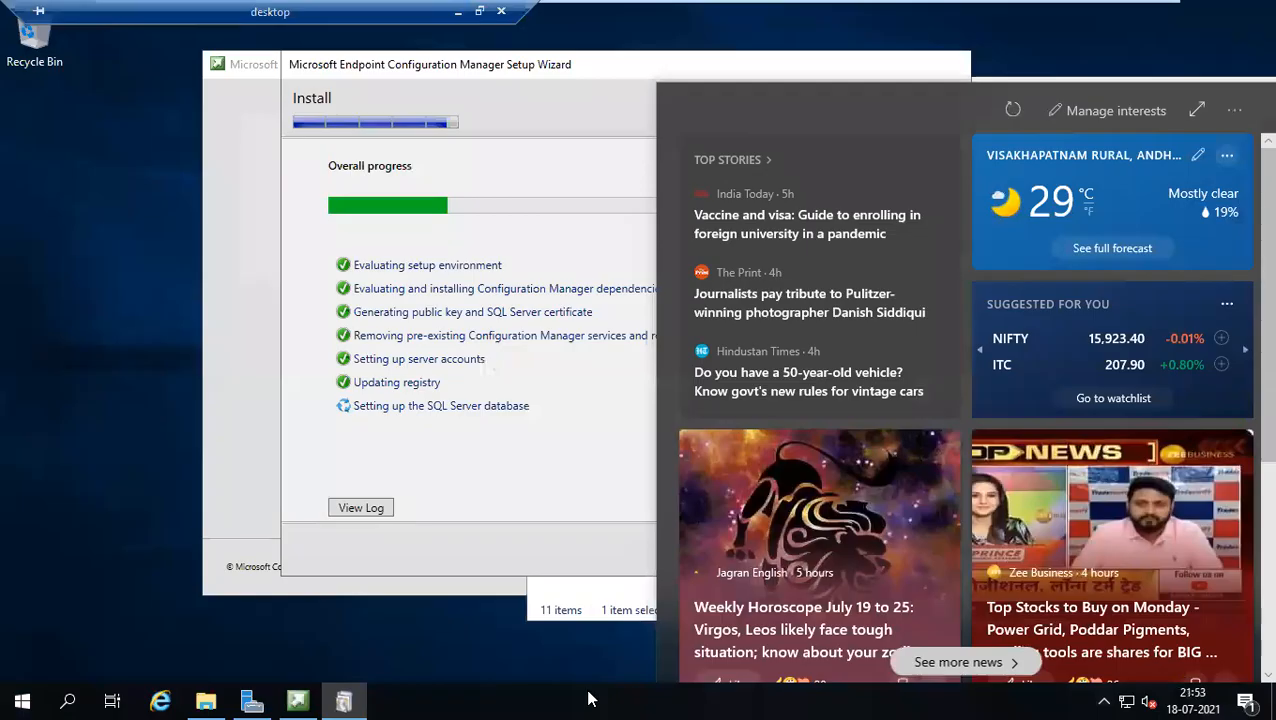
key(super+d)
mouse_move(945, 12)
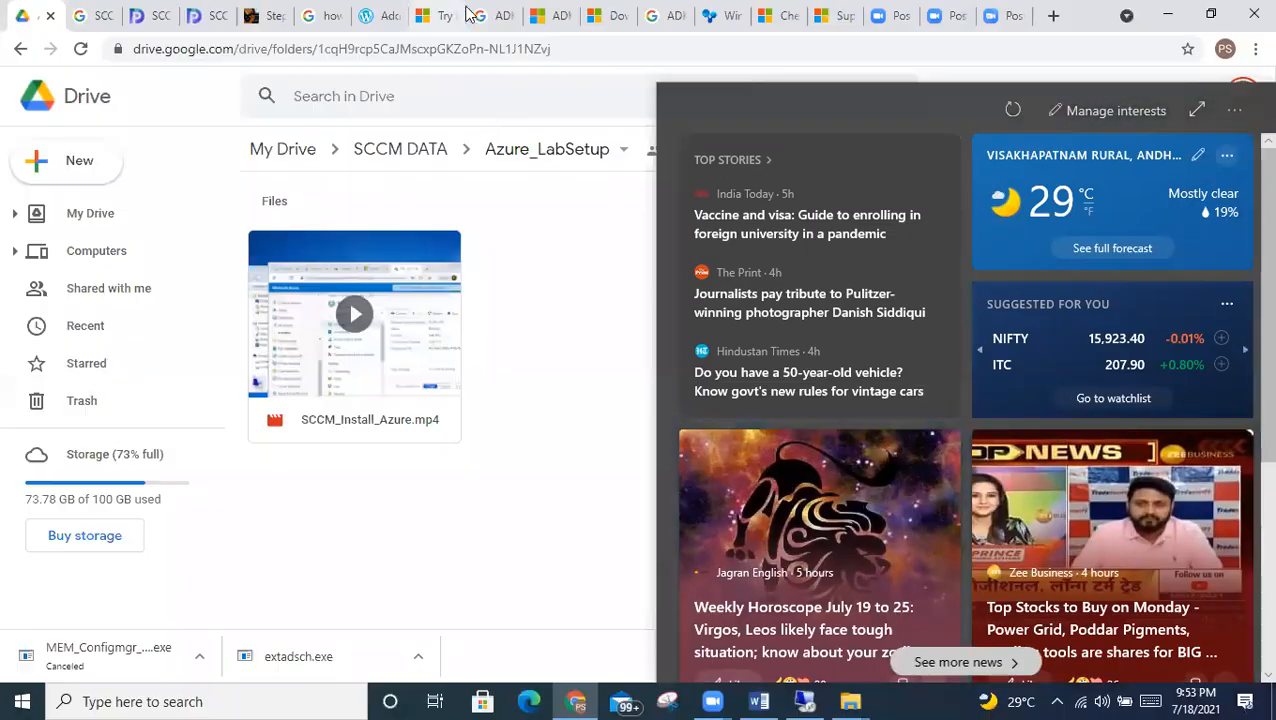
click(457, 12)
click(1012, 699)
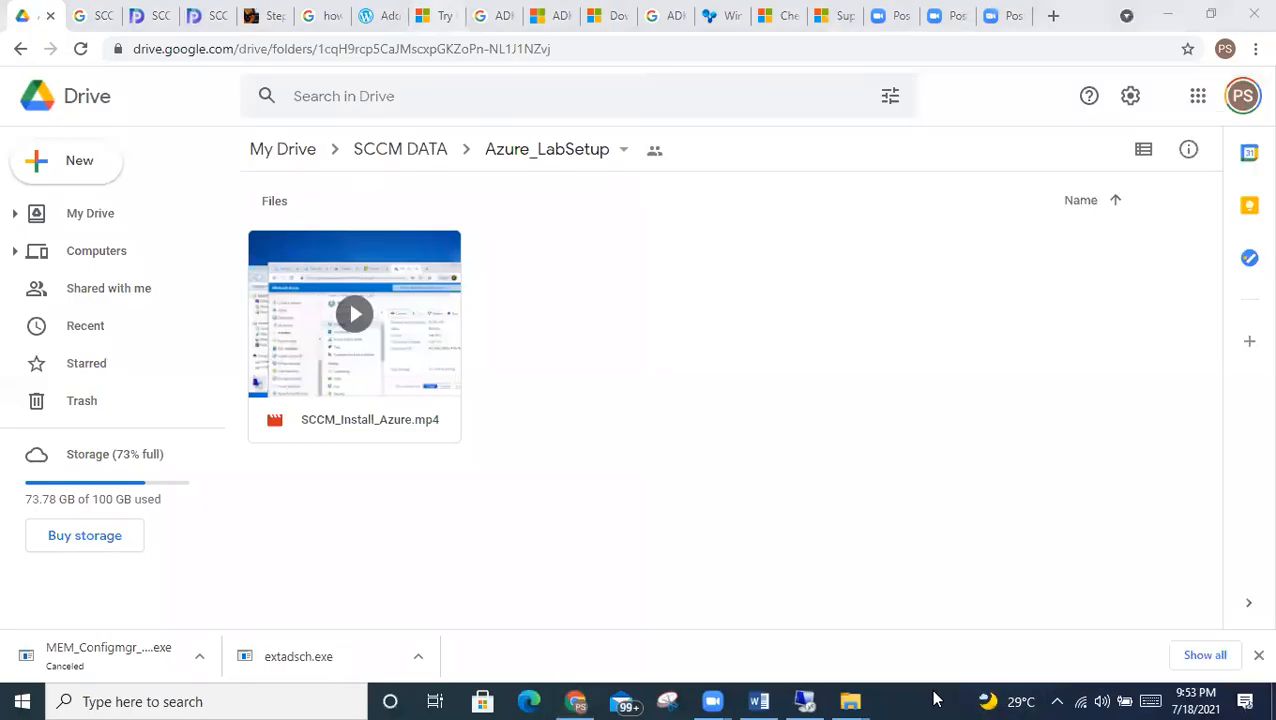
Switch to the remote server session and check the site installation progress in the setup wizard
click(805, 700)
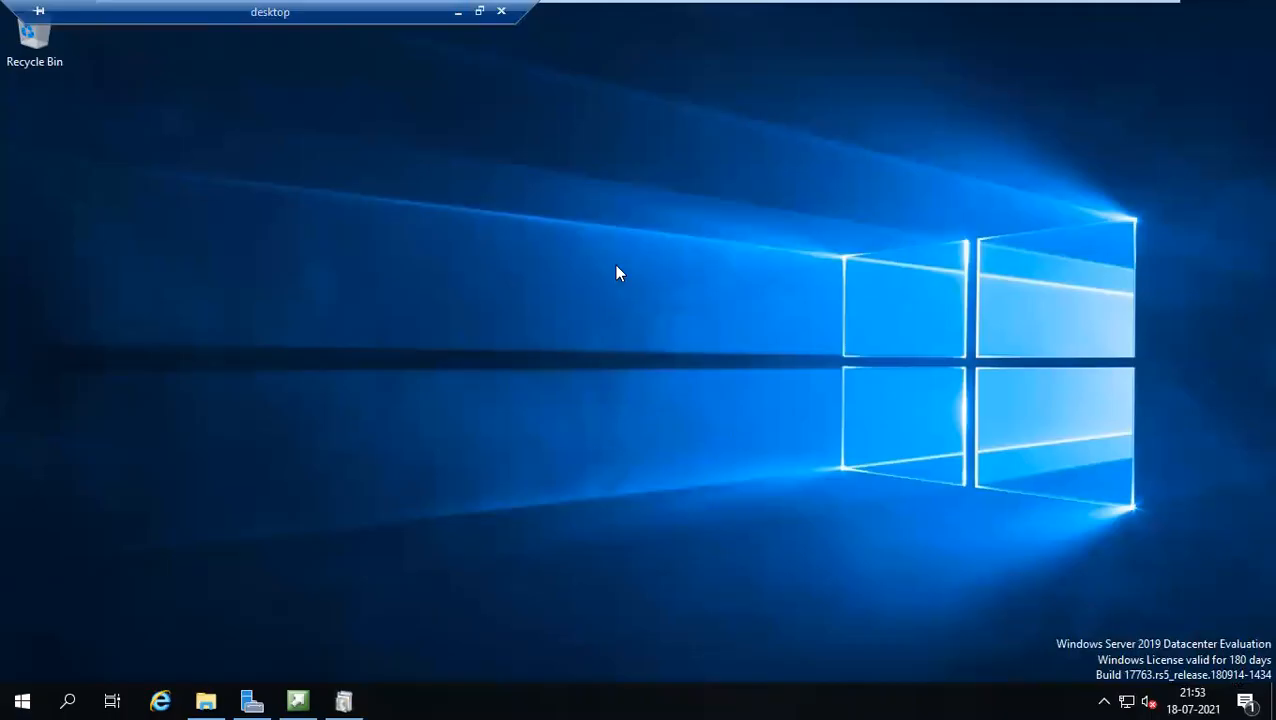
click(457, 12)
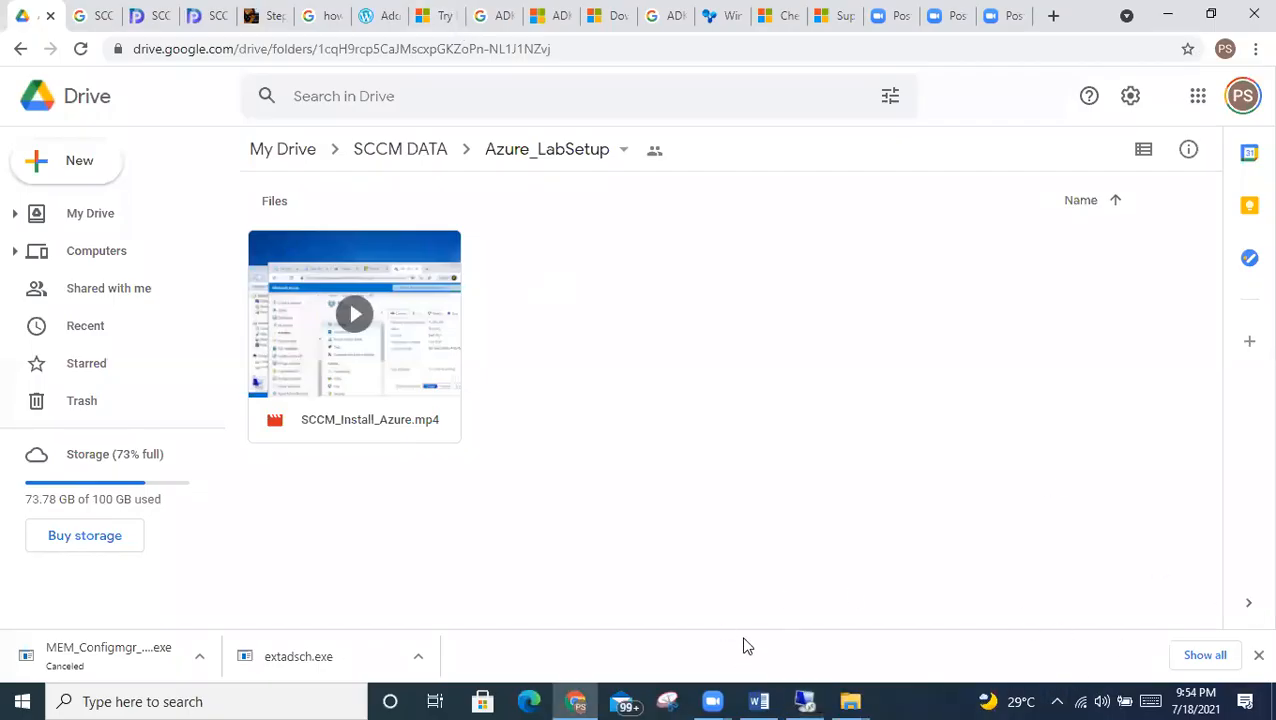
click(806, 700)
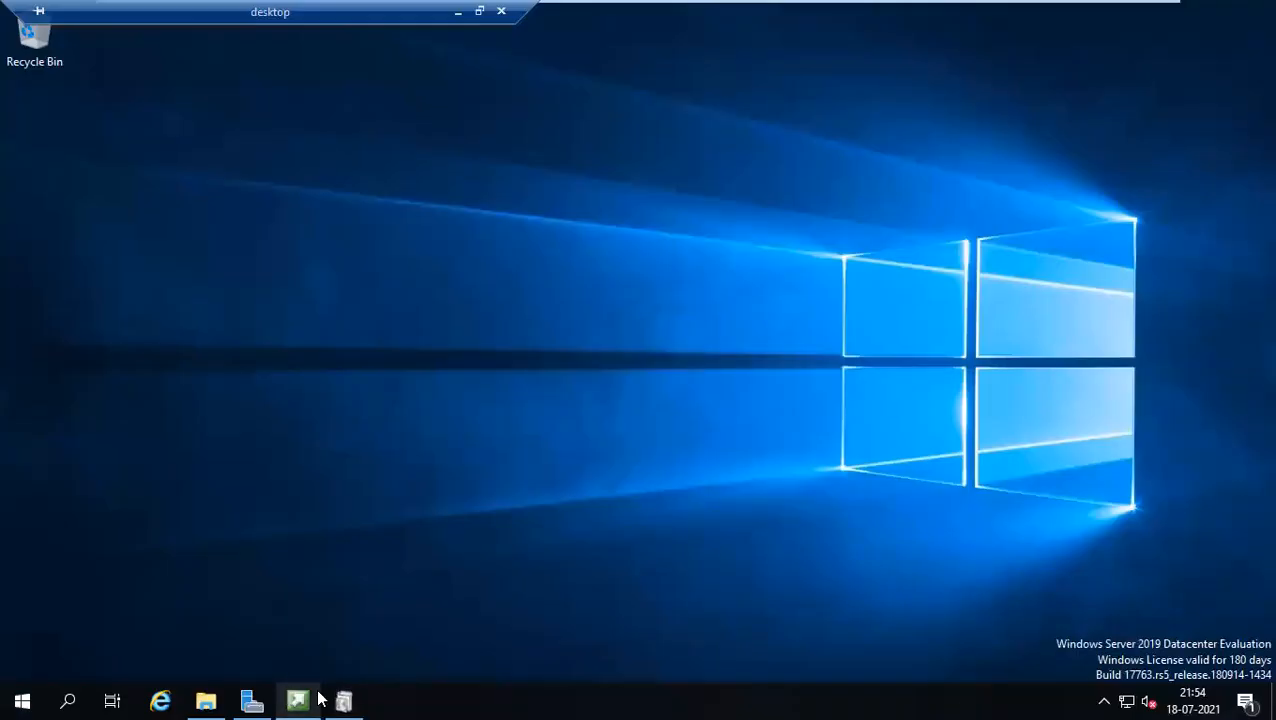
click(344, 700)
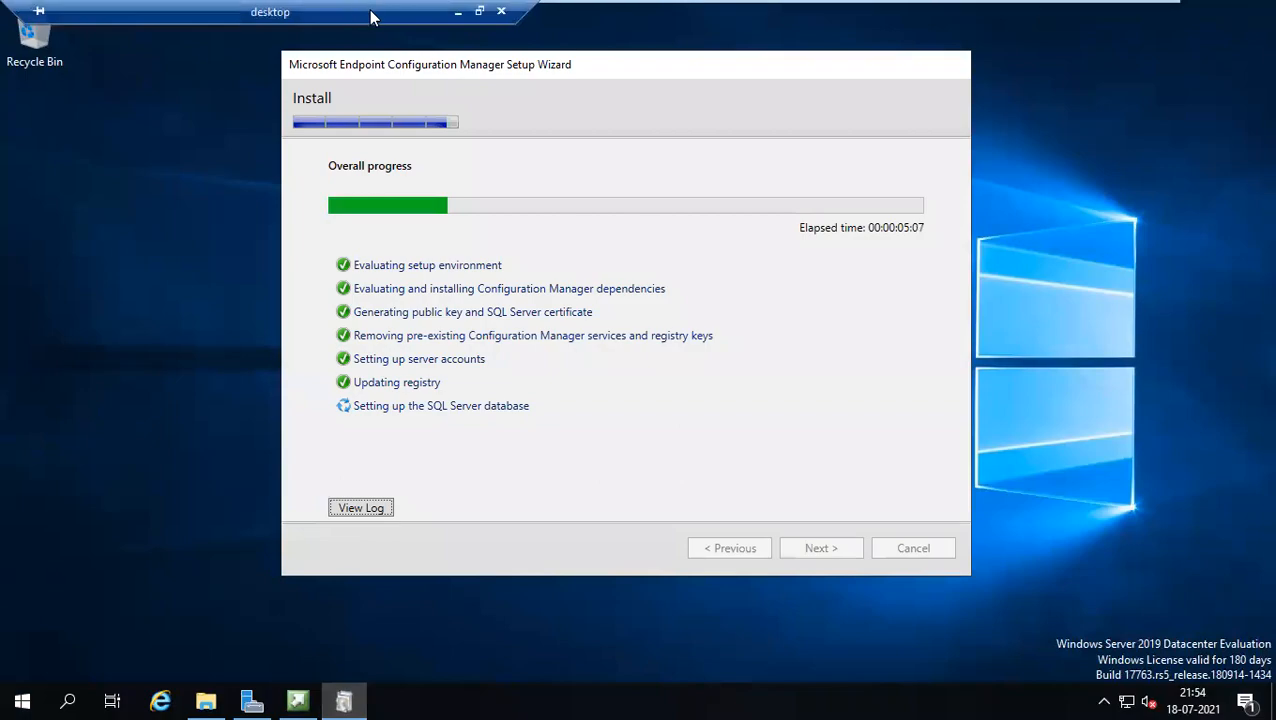
click(462, 14)
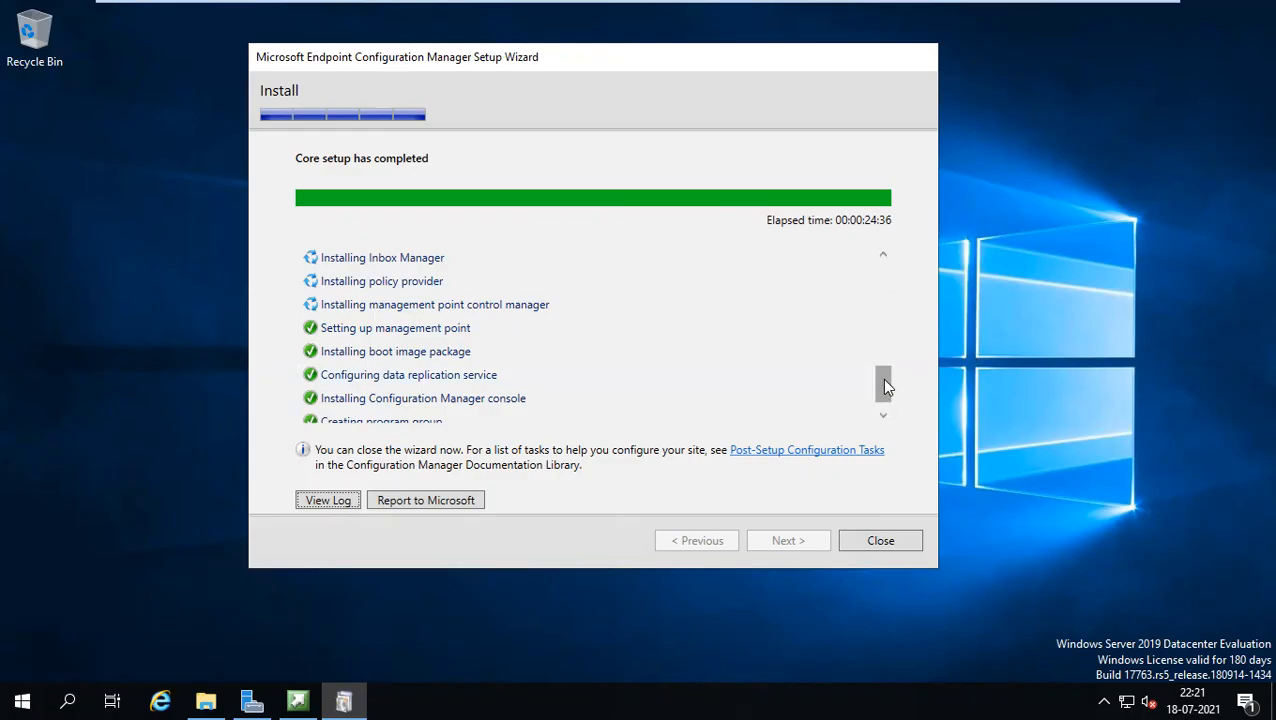
Review the list of installed components in the setup wizard and close the wizard
scroll(884, 353, up, 5)
scroll(890, 420, down, 6)
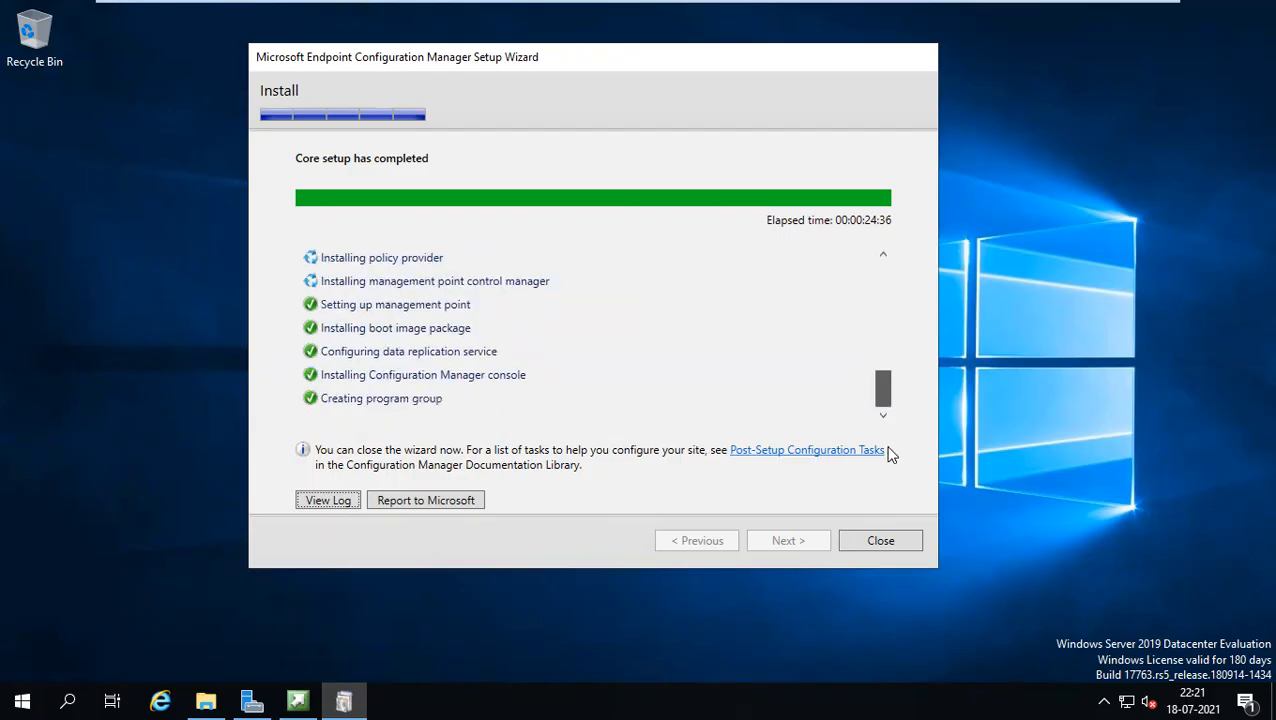
click(880, 541)
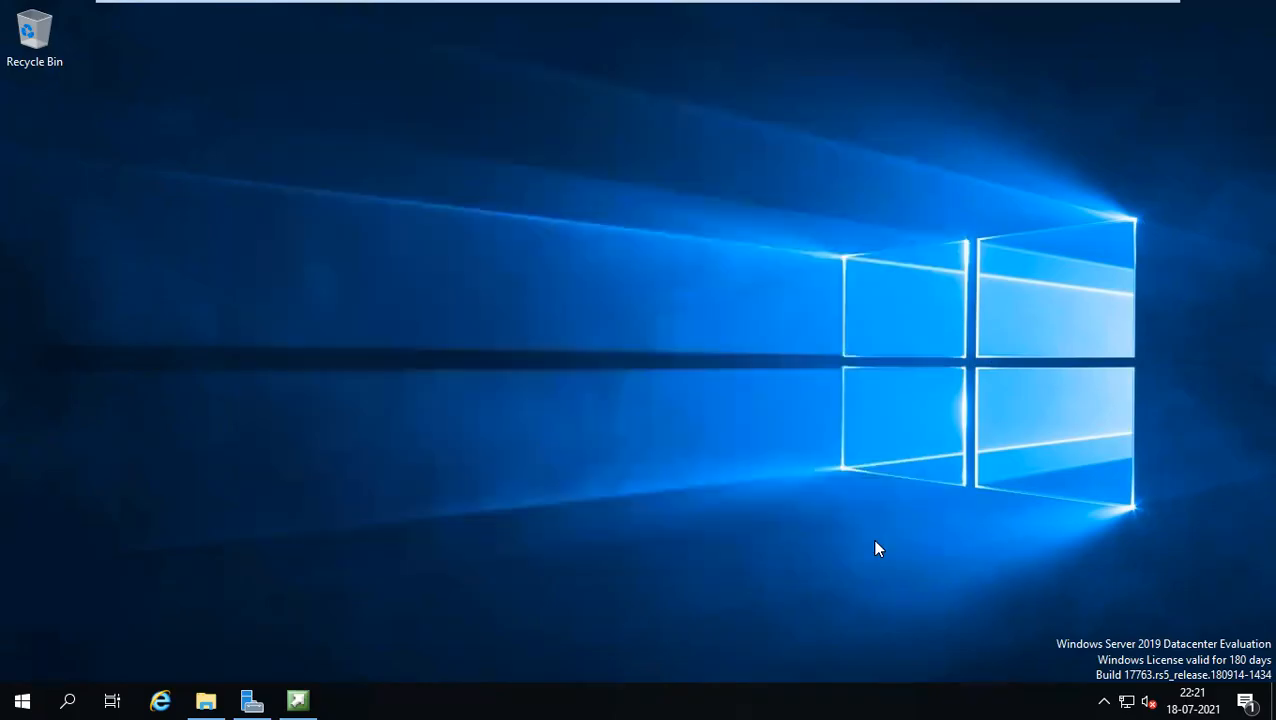
Launch the Configuration Manager Console from the Microsoft Endpoint Manager programs and view its version information
click(16, 700)
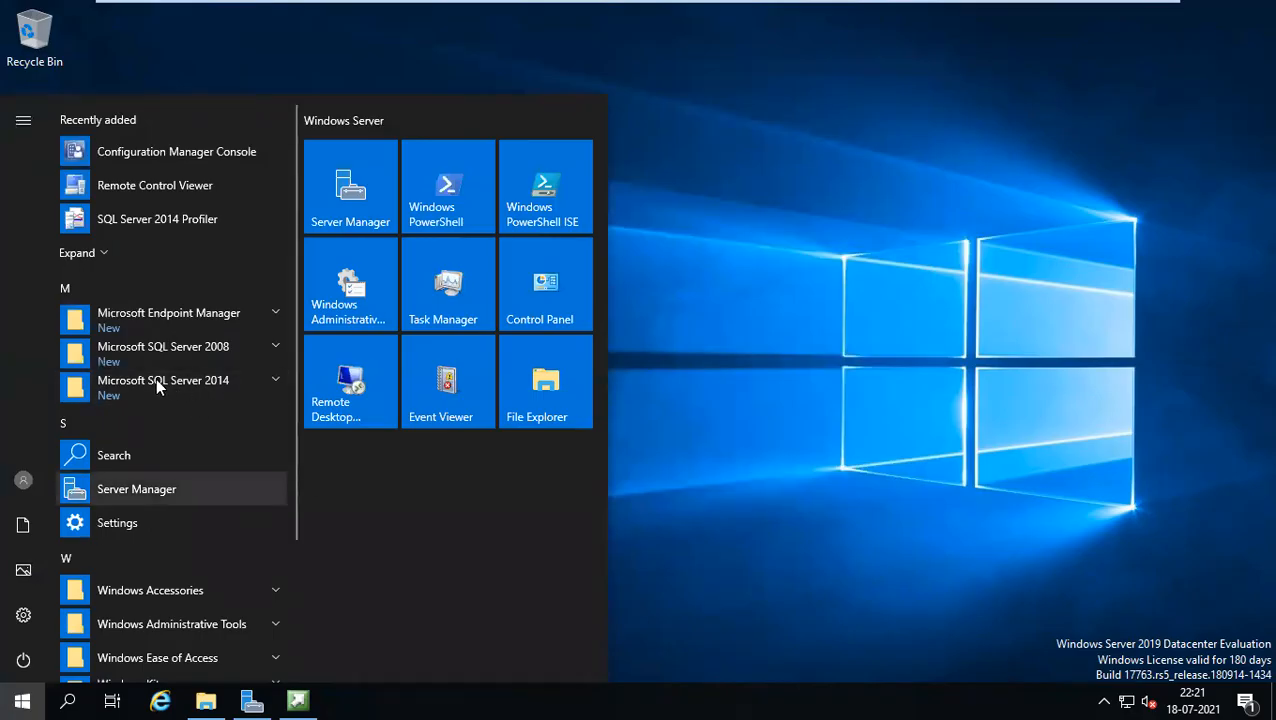
click(154, 322)
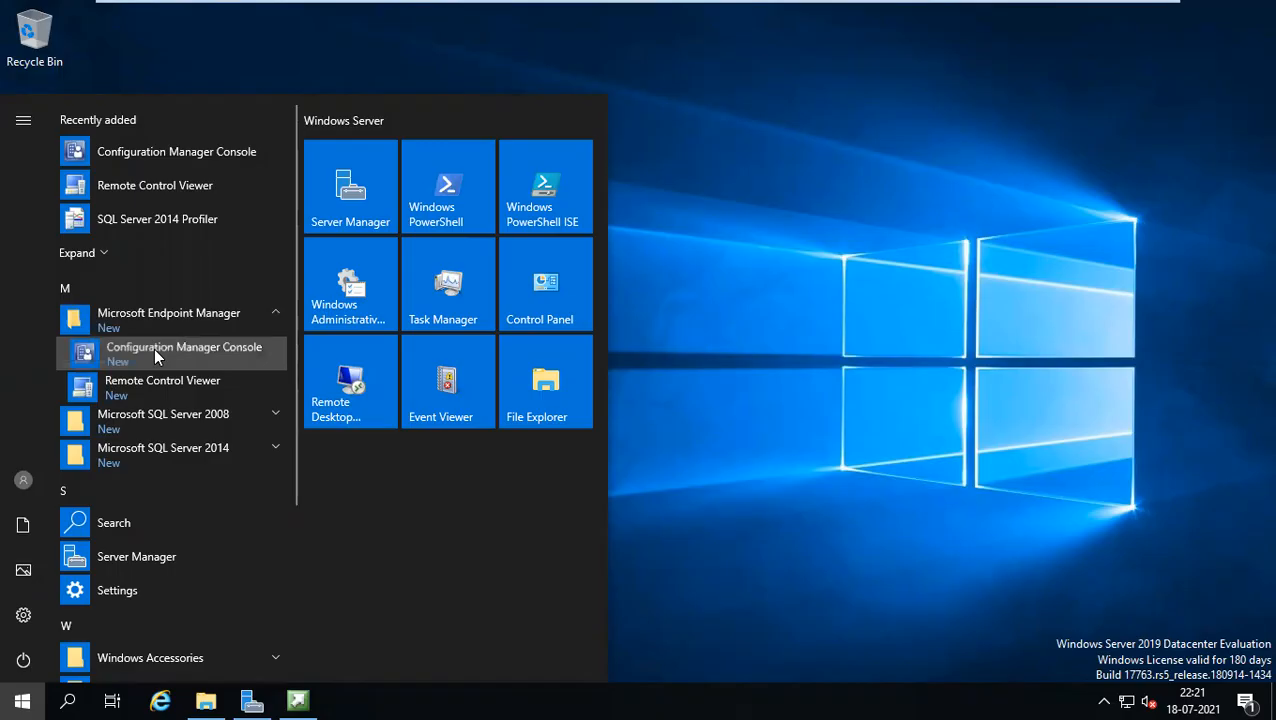
click(154, 348)
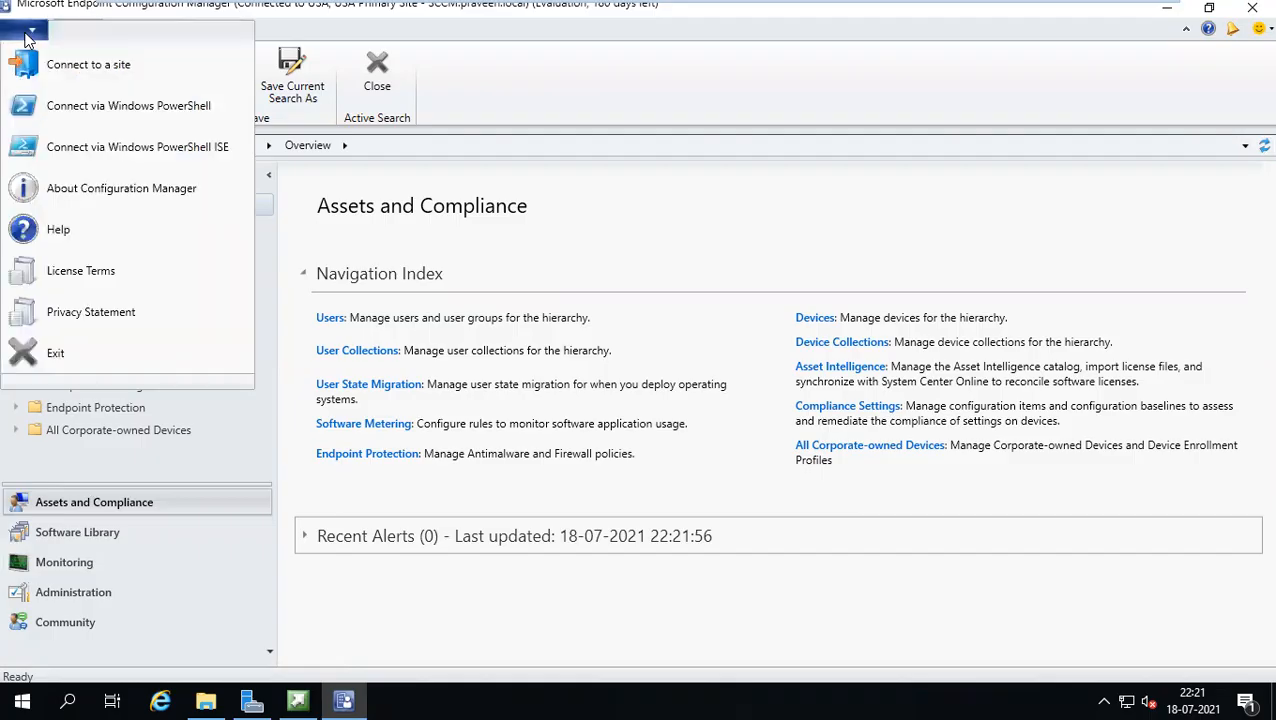
click(108, 196)
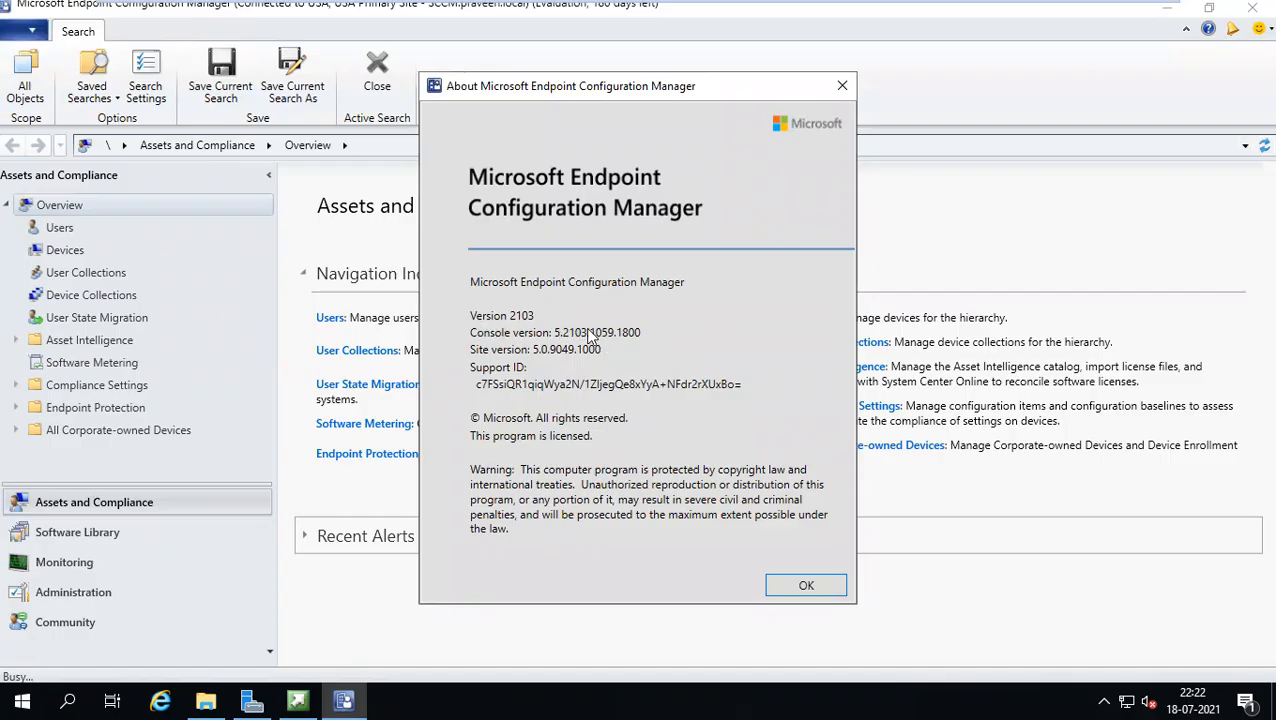
click(806, 587)
Display the USA primary site's details under Site Configuration in the Administration workspace
click(60, 594)
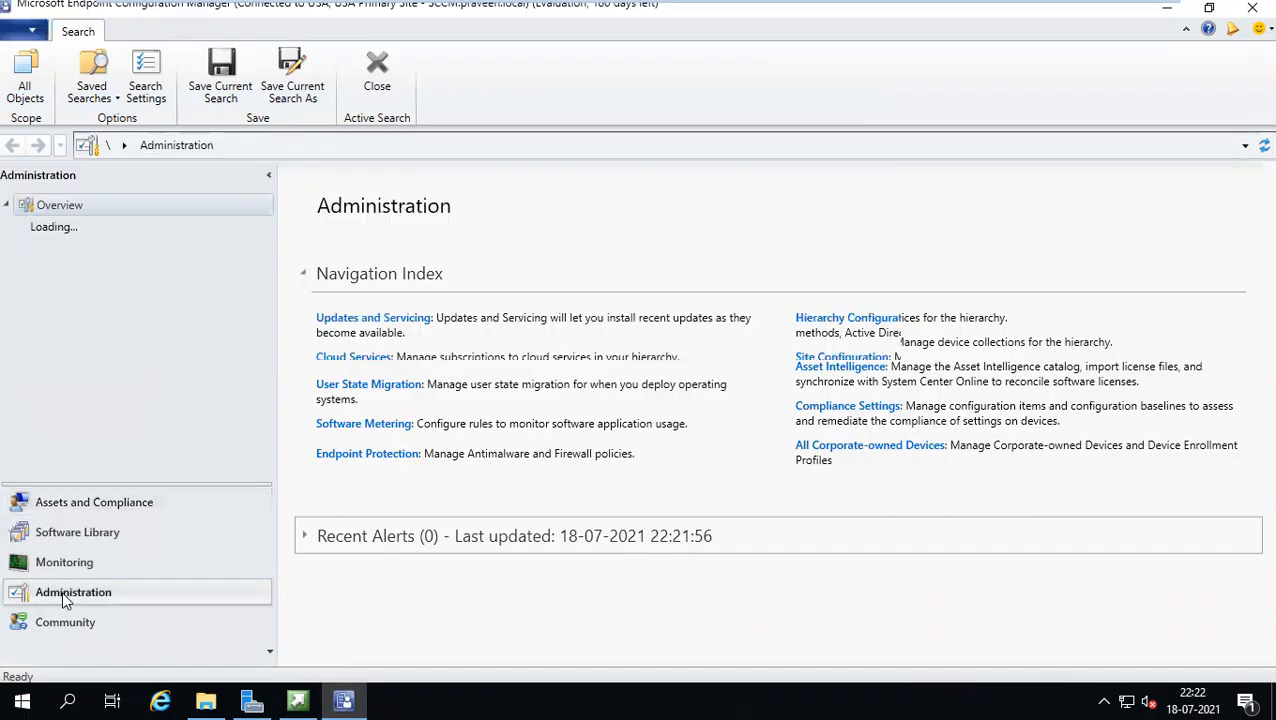
click(86, 297)
click(88, 317)
click(350, 255)
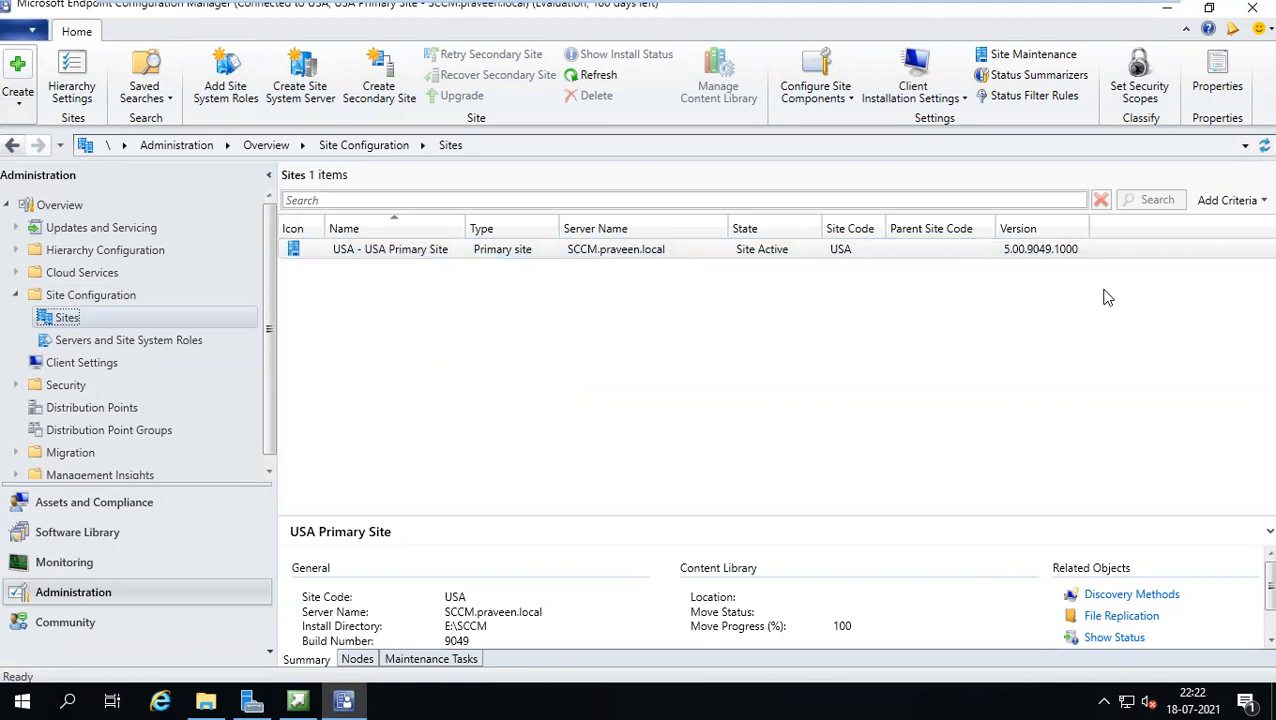
Examine the Site Status list under System Status in the Monitoring workspace
click(86, 564)
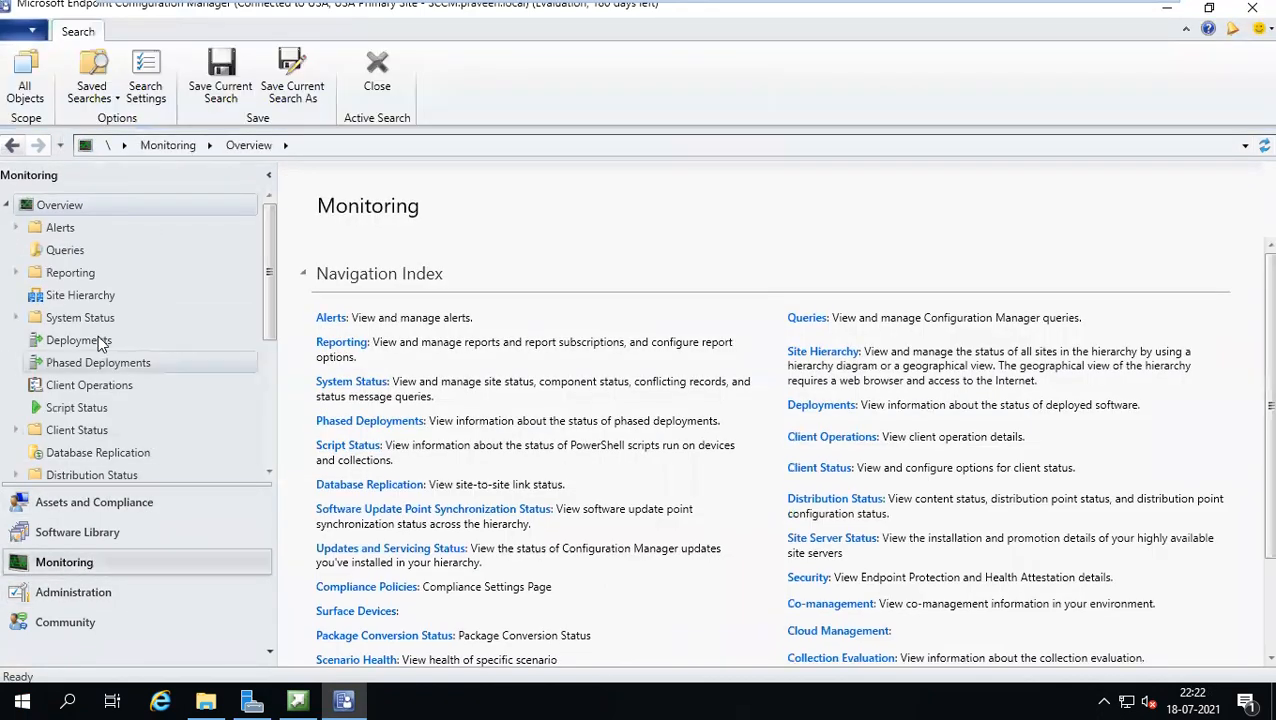
click(75, 319)
click(78, 340)
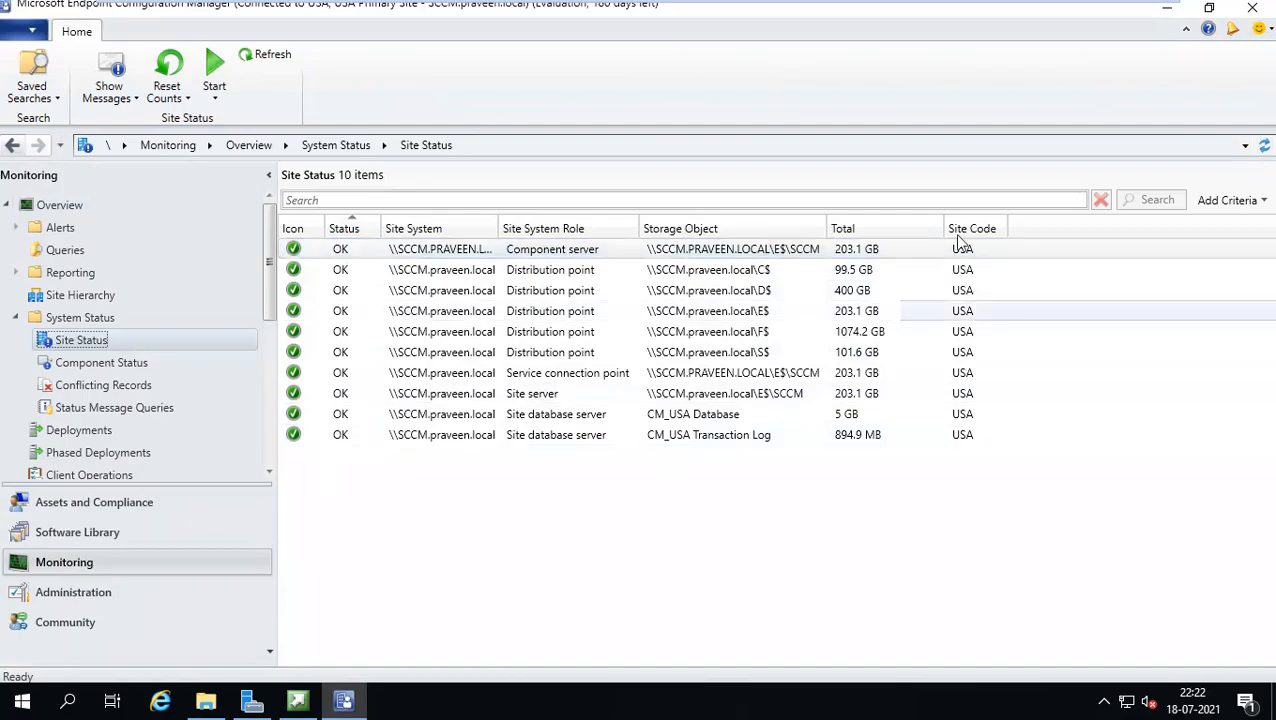
click(97, 342)
Look through the statuses of all site components, and reopen and refresh the Site Status list
click(85, 364)
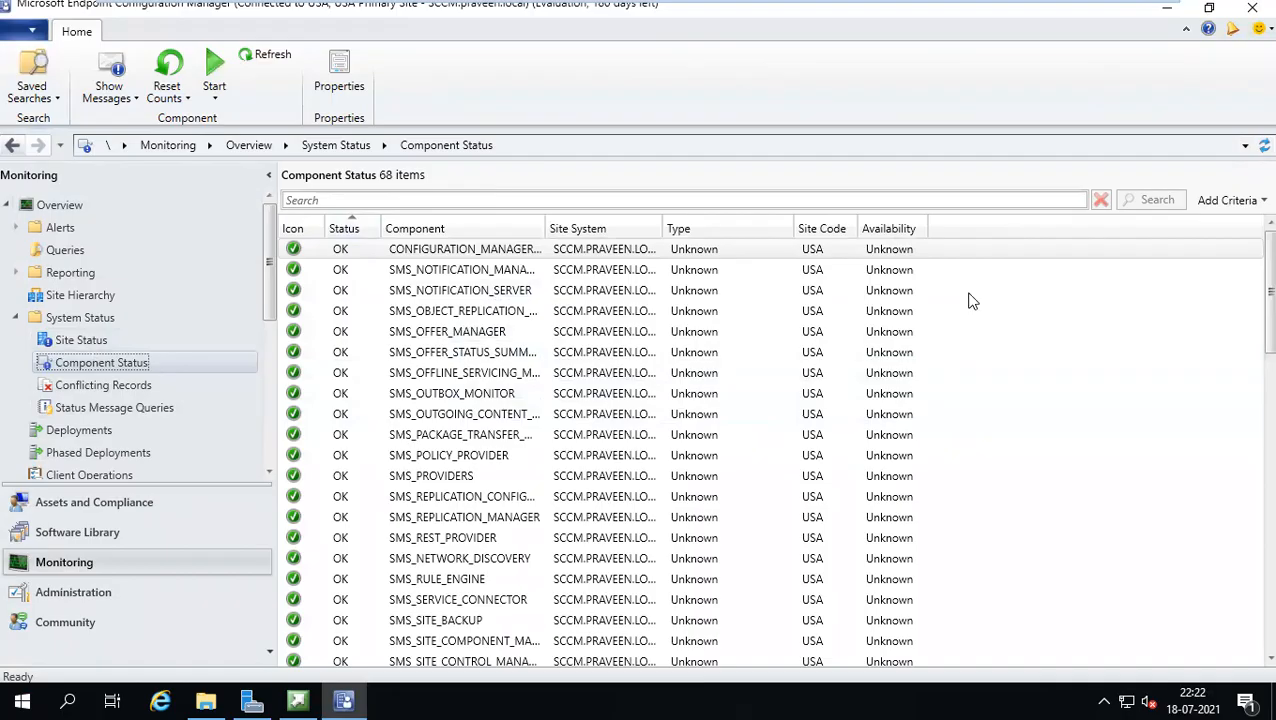
scroll(1245, 336, down, 7)
scroll(1248, 447, down, 9)
scroll(1233, 370, up, 16)
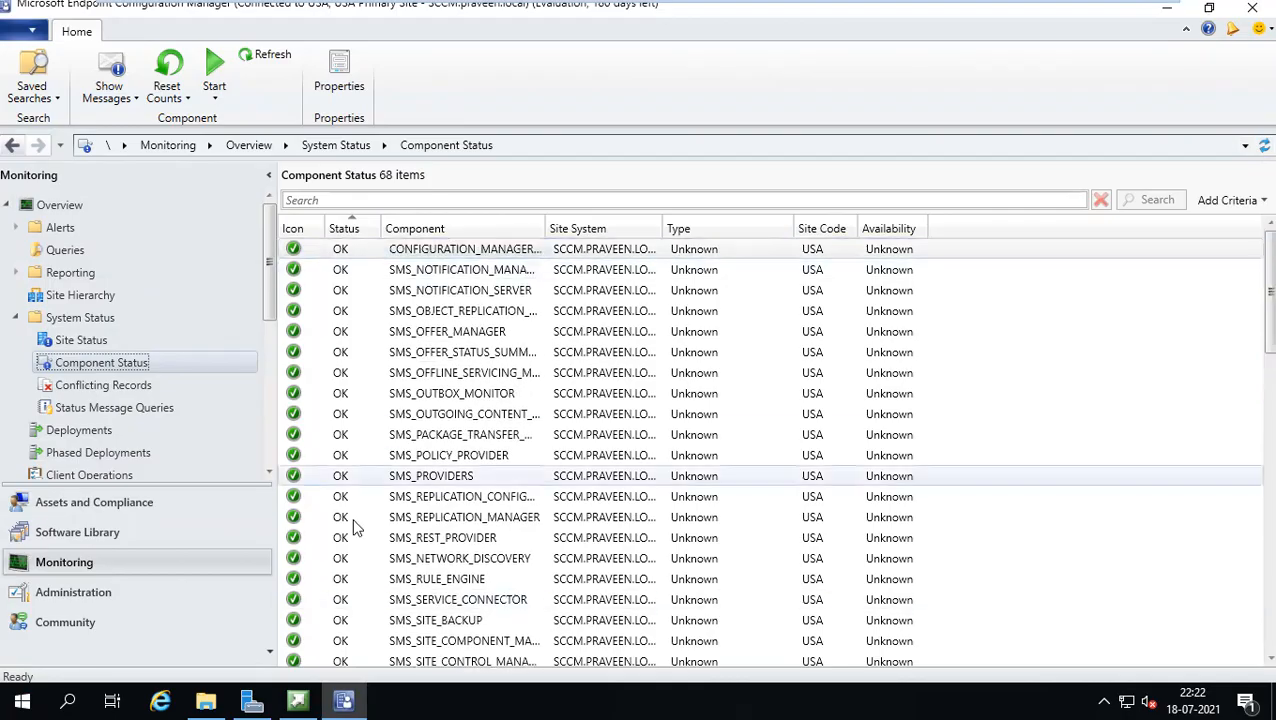
click(98, 344)
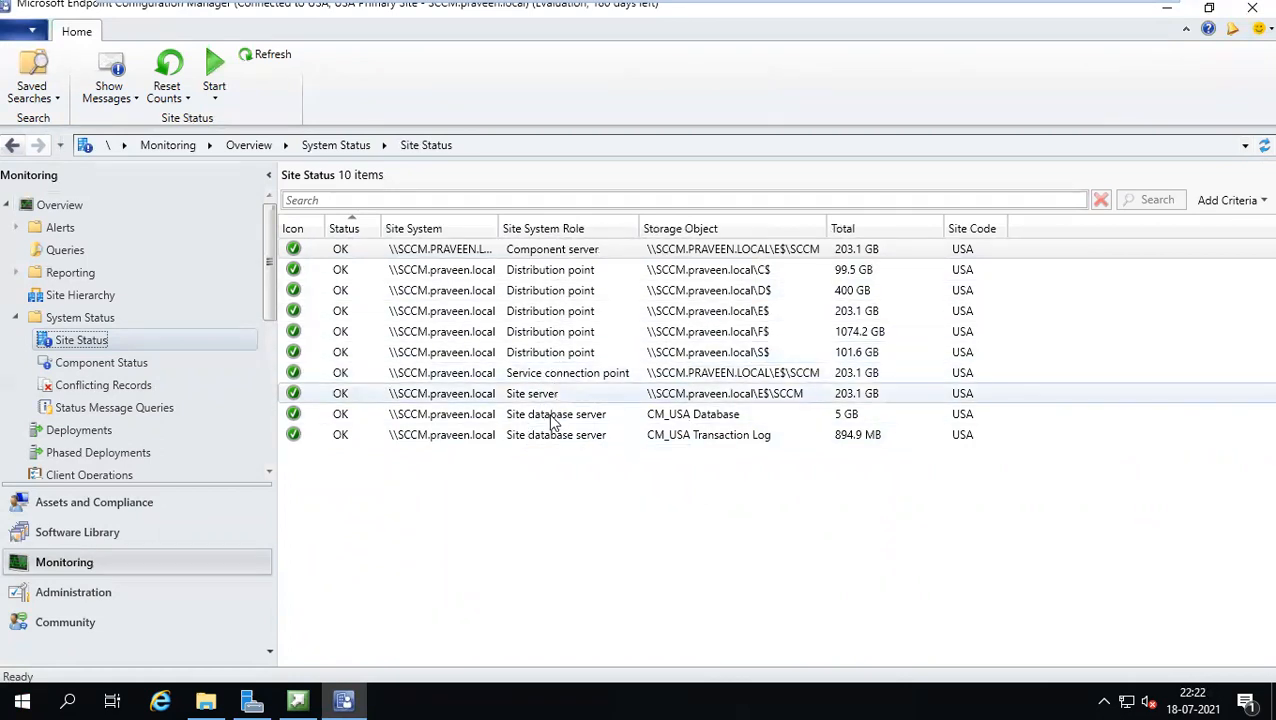
click(1252, 147)
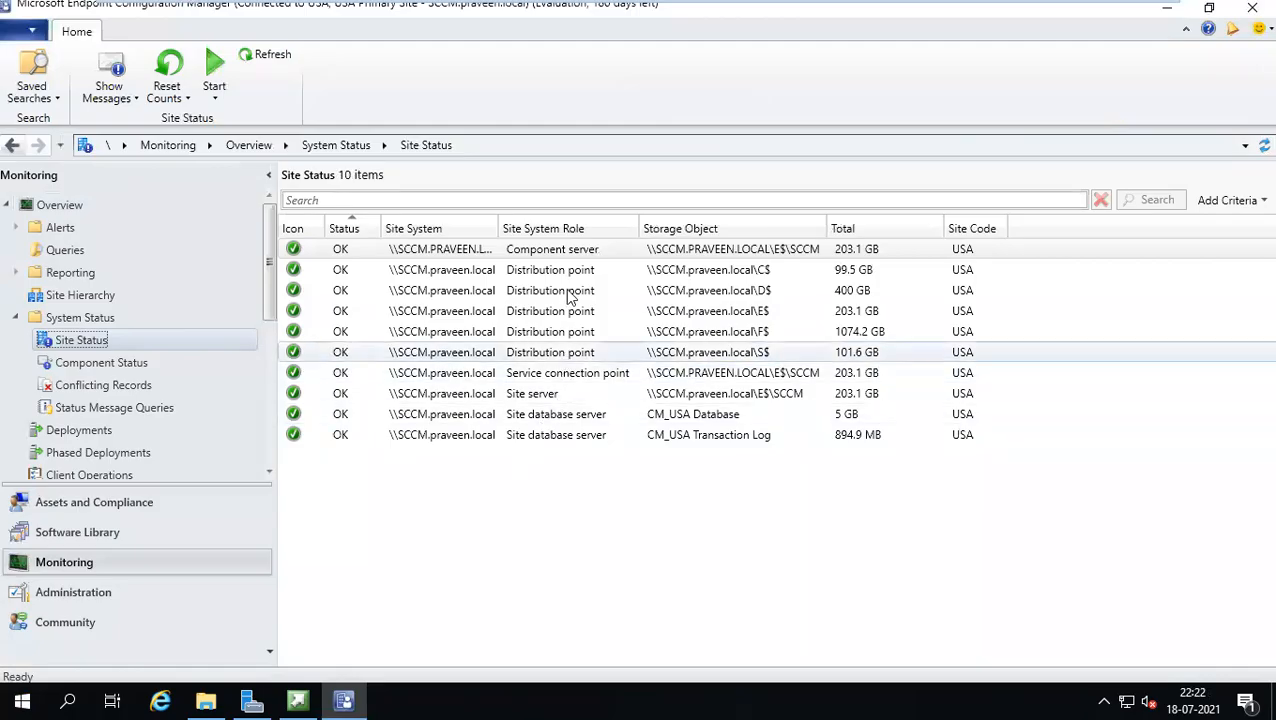
Examine the distribution point entries in Site Status, reloading the list by switching to Component Status and back
click(556, 316)
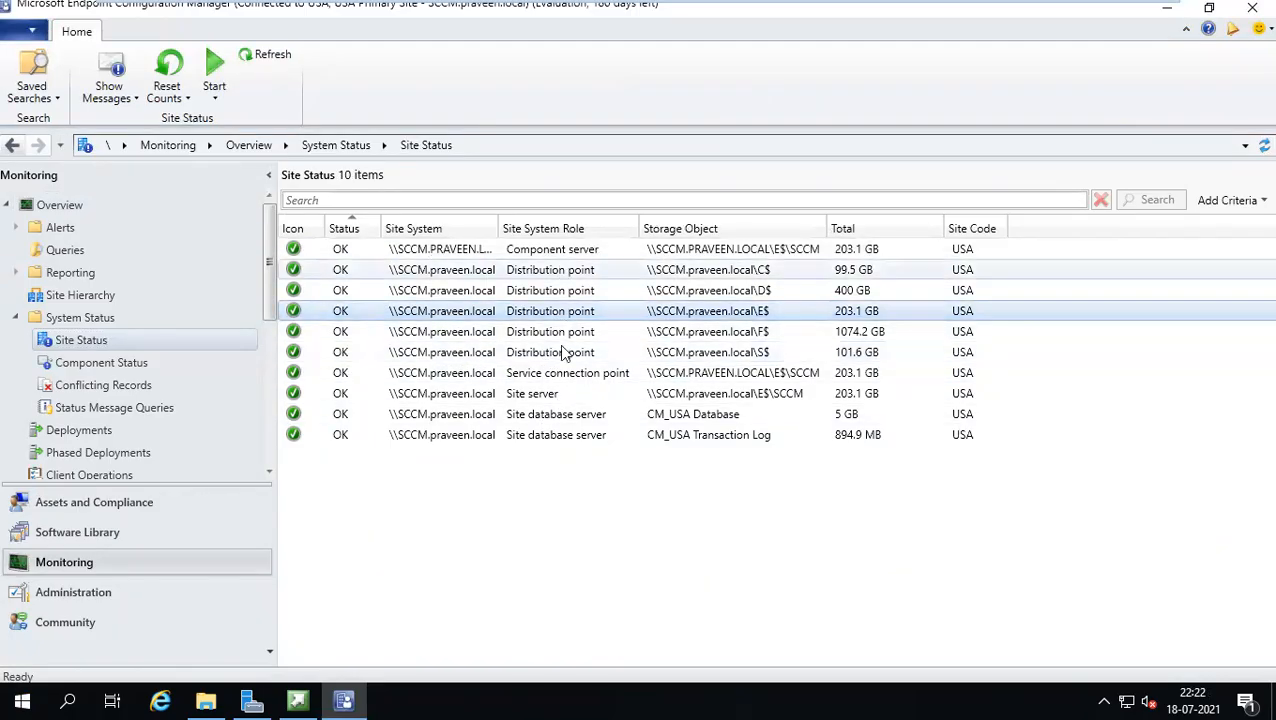
click(555, 296)
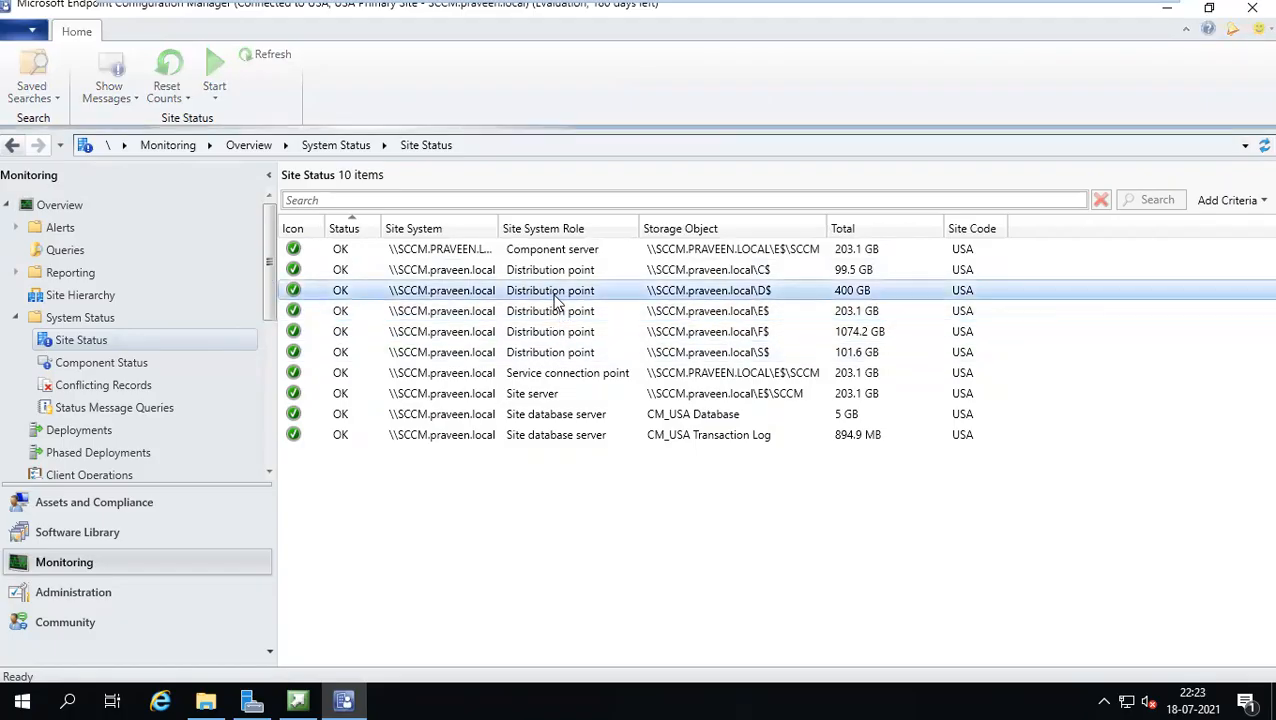
click(105, 364)
click(88, 341)
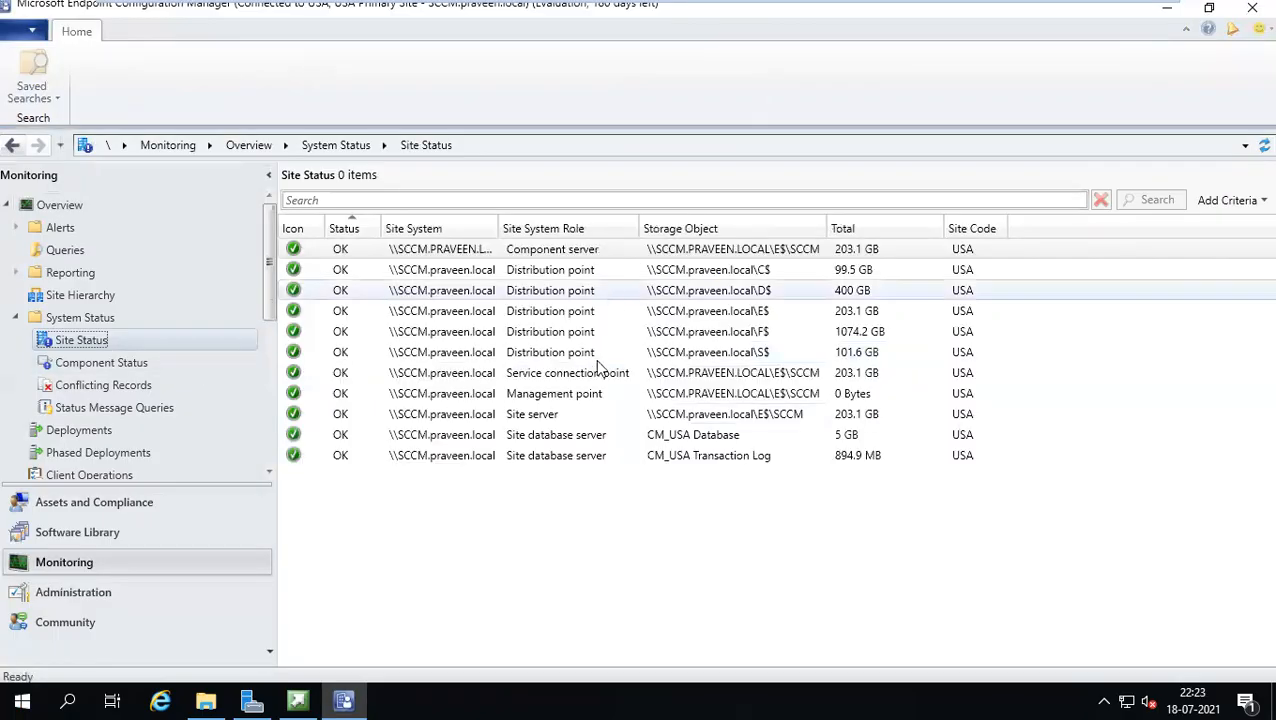
click(744, 252)
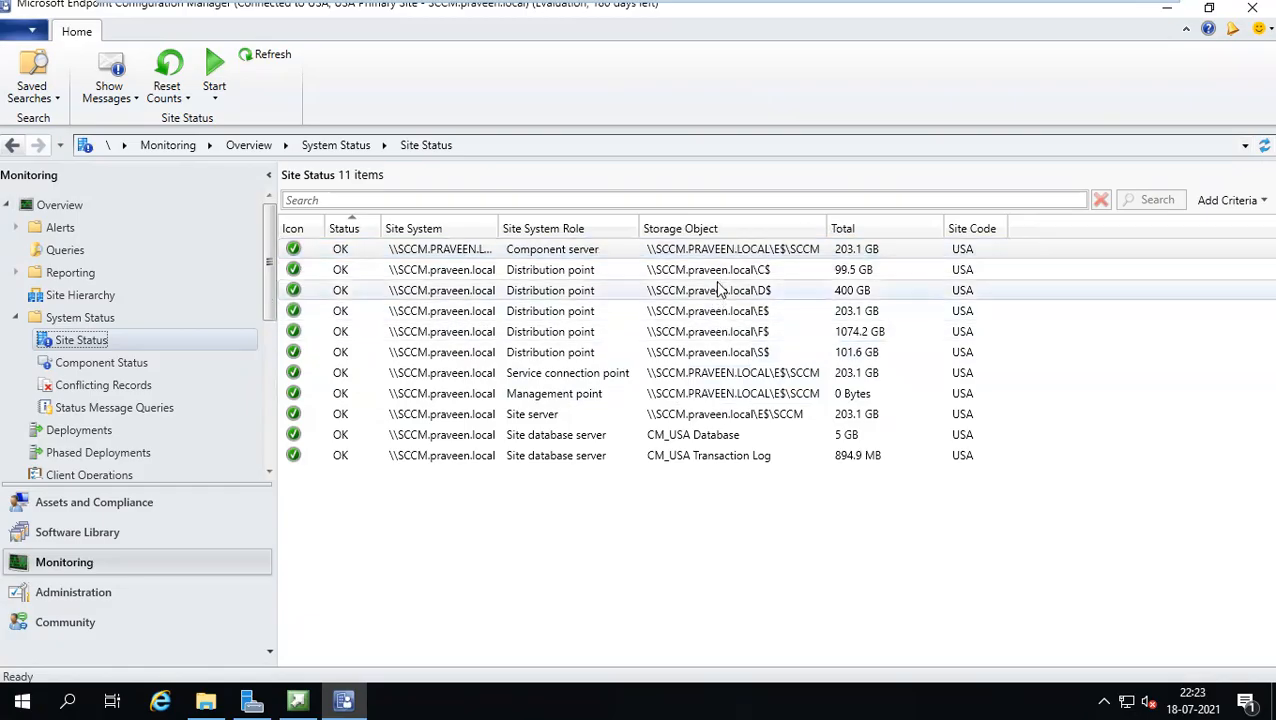
click(716, 277)
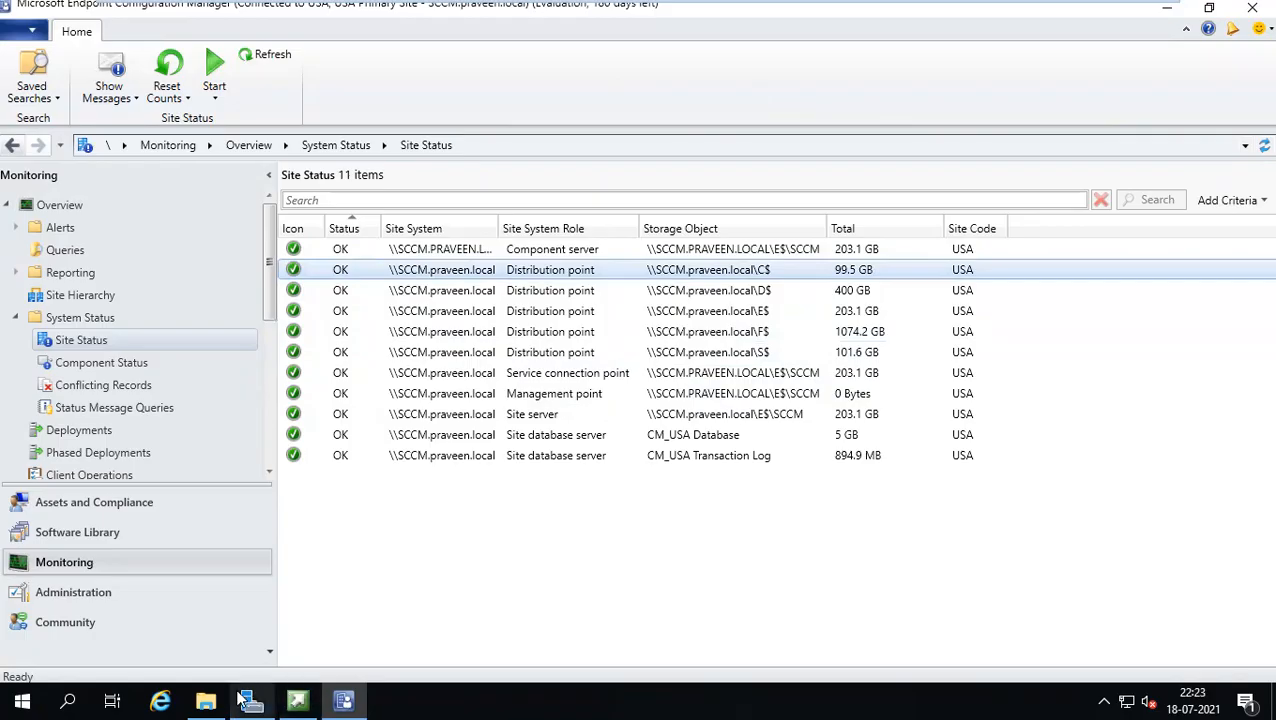
Switch to File Explorer and inspect the folders on the Data (D:) and Content (F:) drives
click(207, 701)
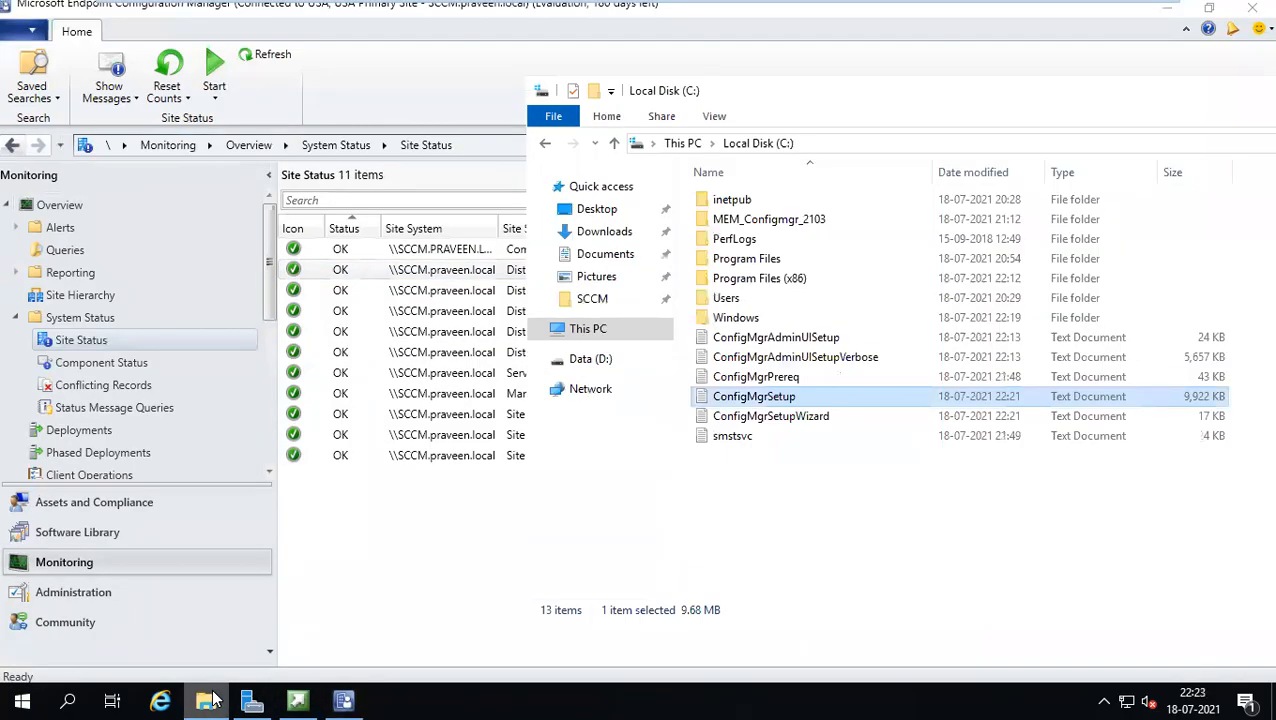
click(580, 340)
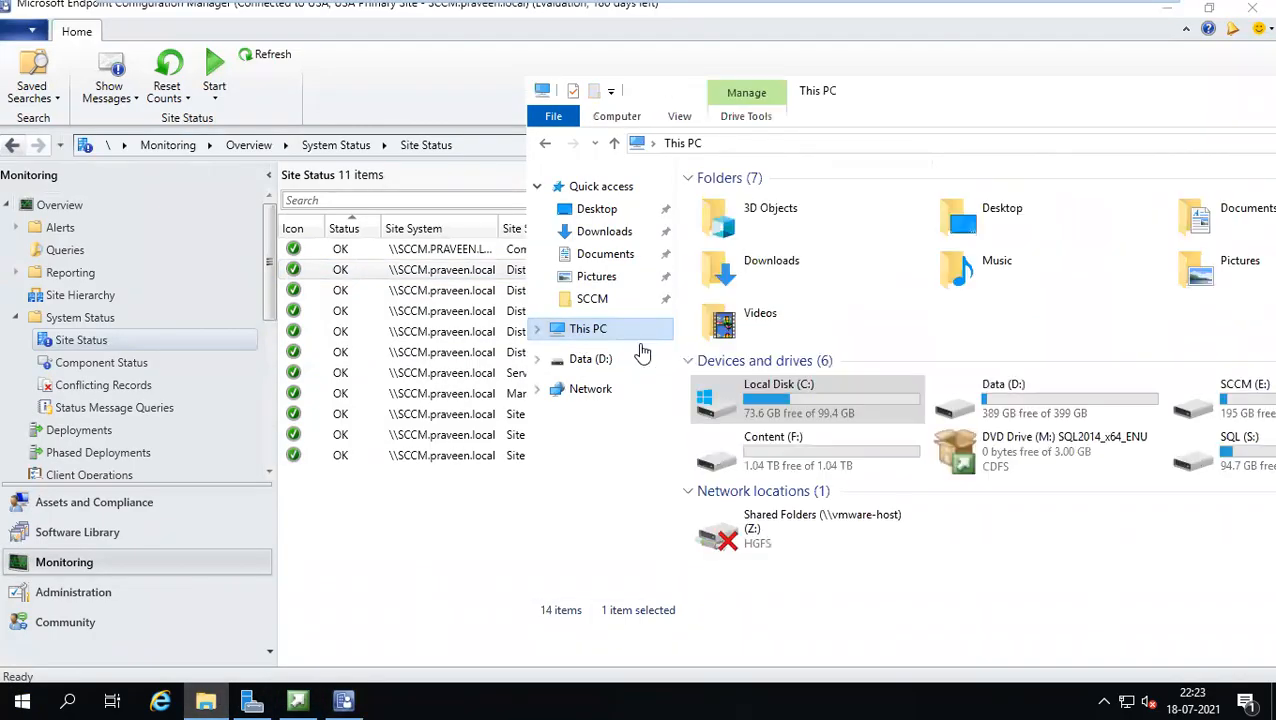
double_click(1015, 392)
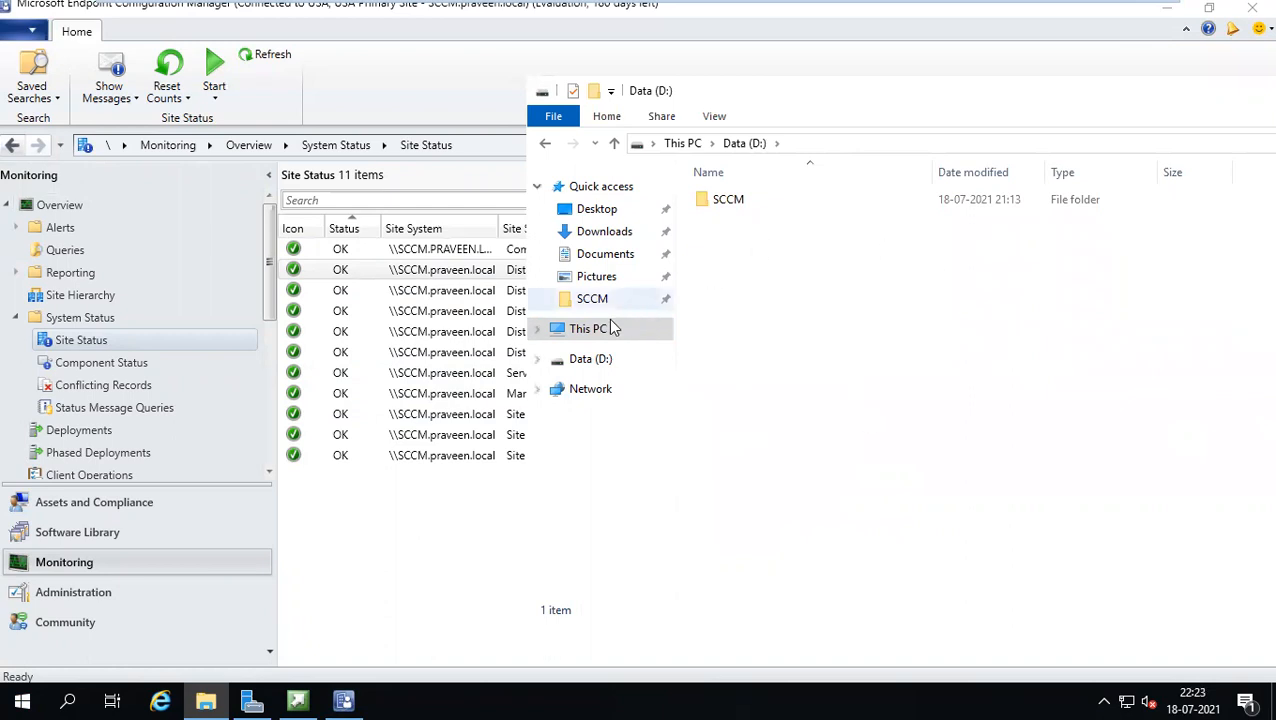
click(593, 337)
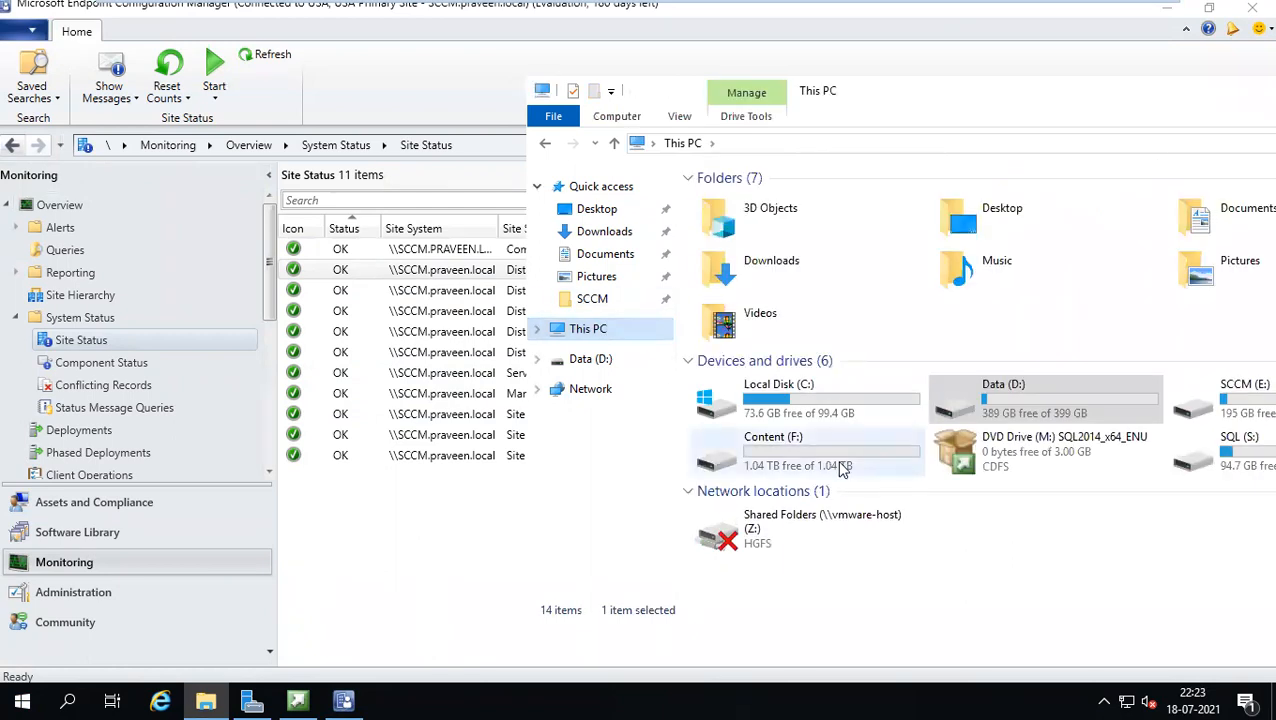
double_click(843, 468)
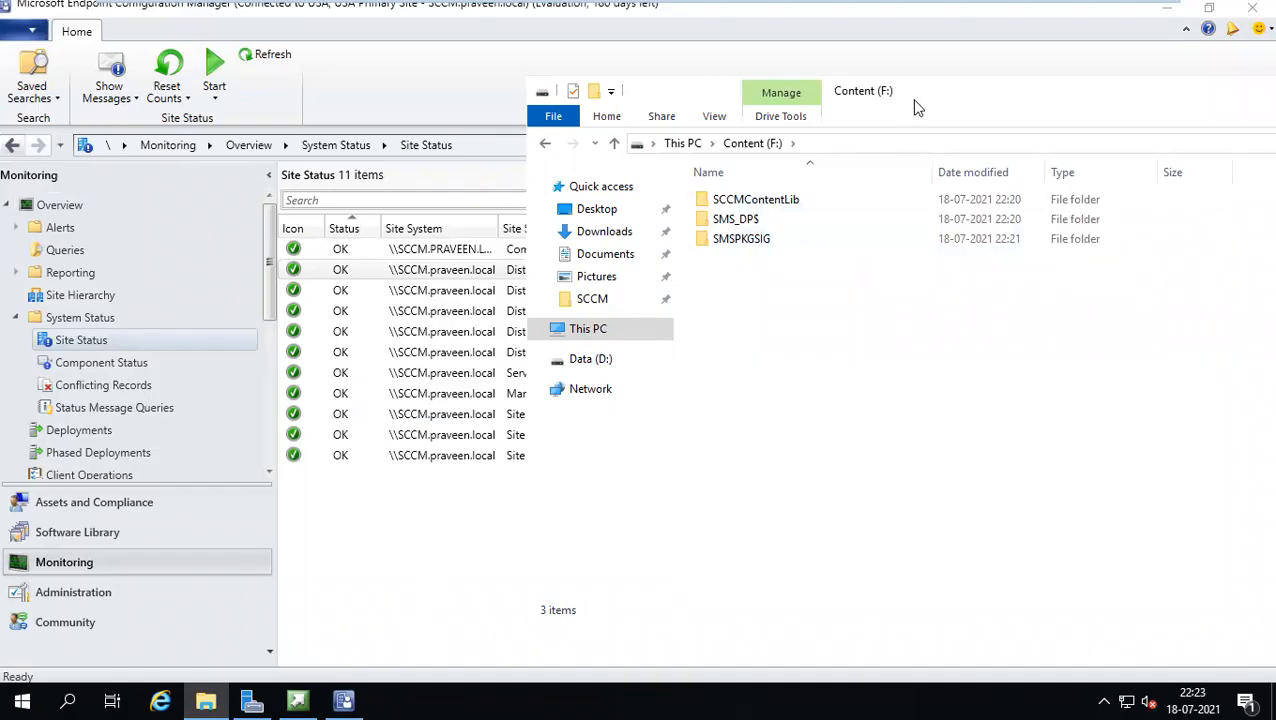
drag(960, 91, 761, 82)
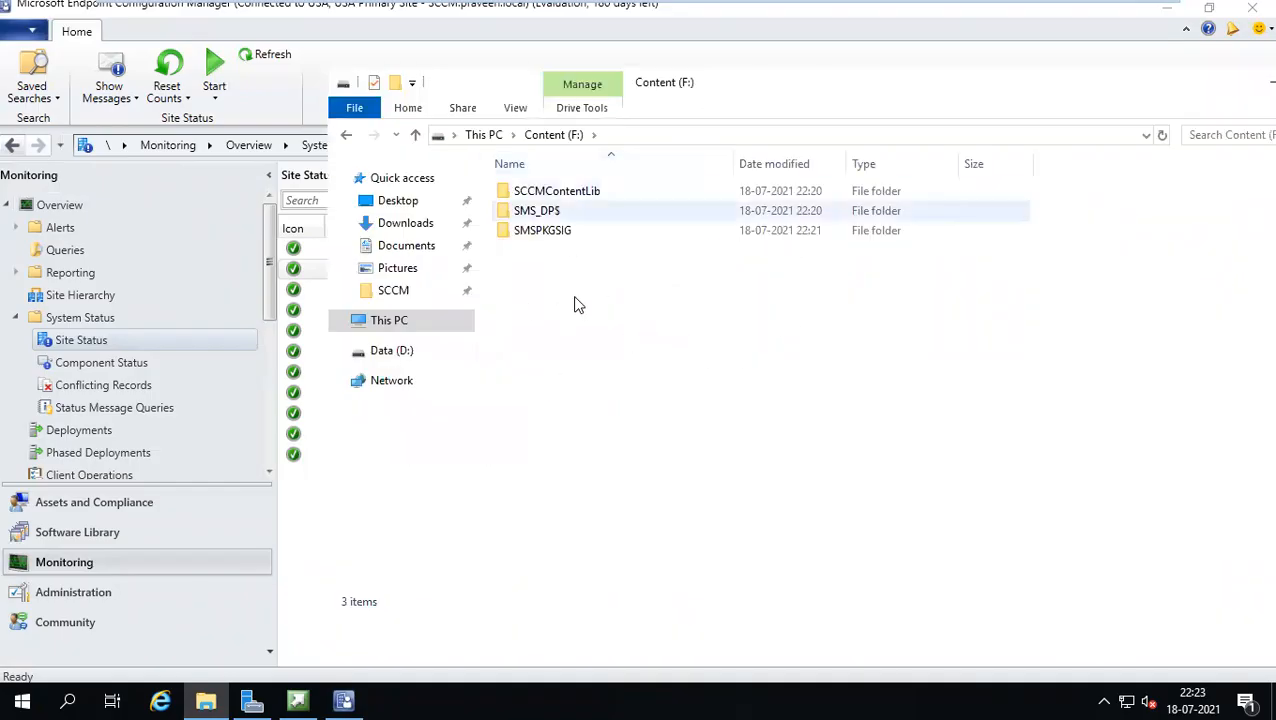
click(388, 327)
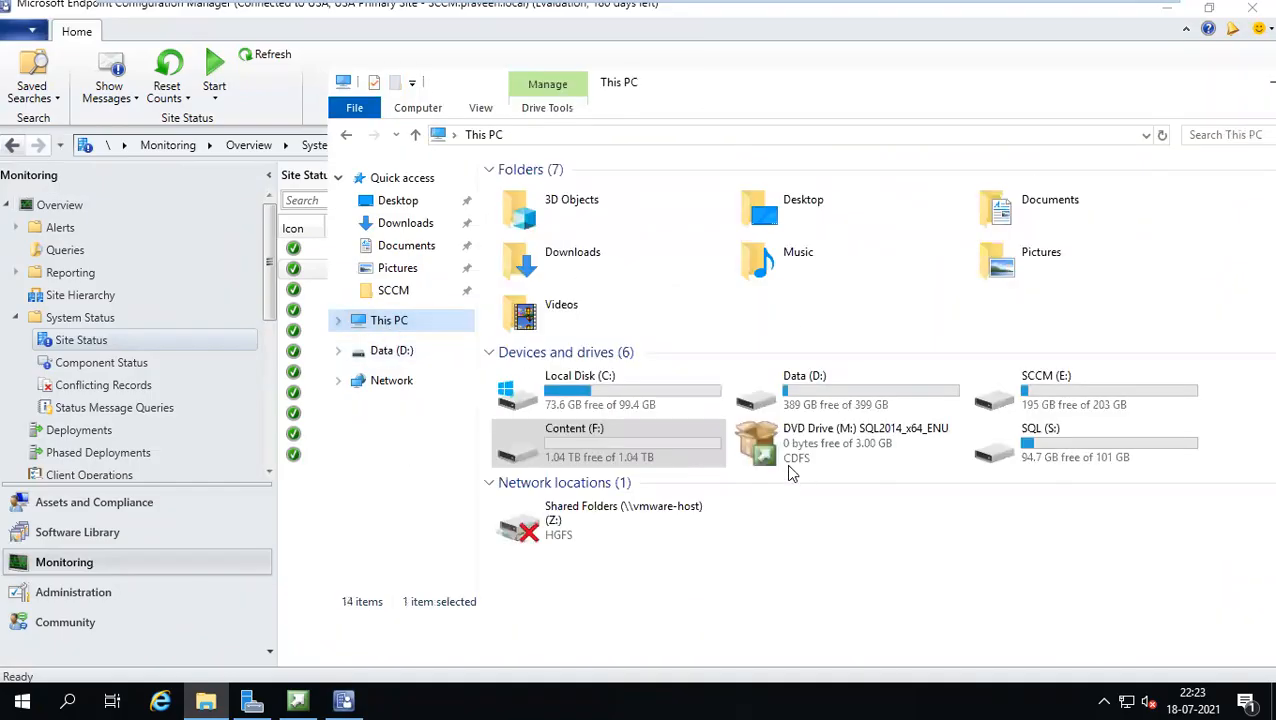
double_click(630, 442)
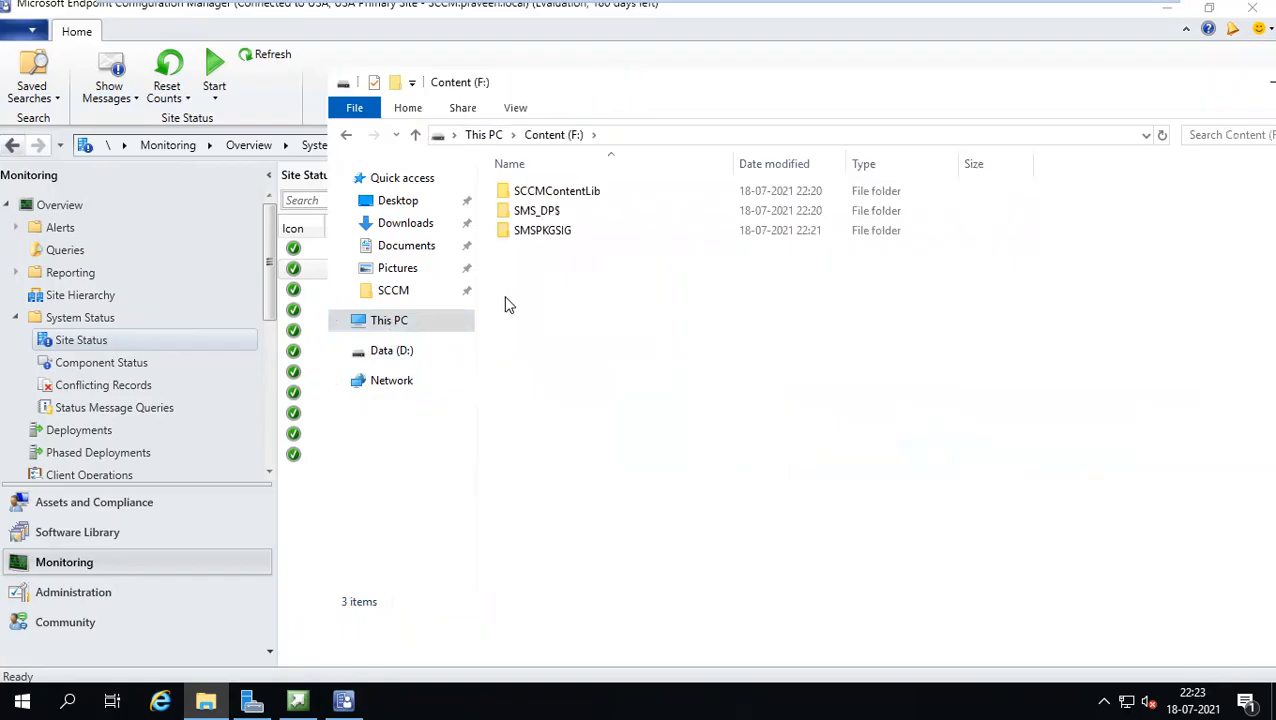
Inspect the folders on the SQL (S:) and SCCM (E:) drives, and return to the Configuration Manager console
click(388, 330)
double_click(1108, 445)
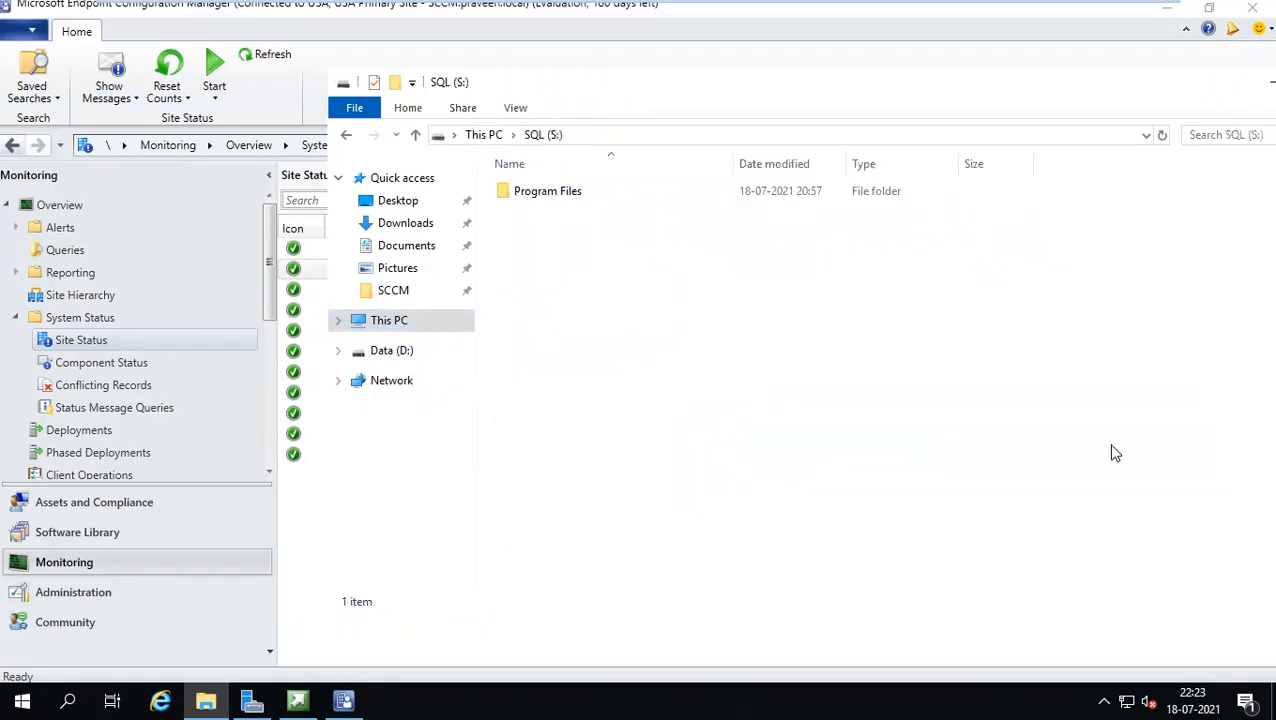
click(388, 320)
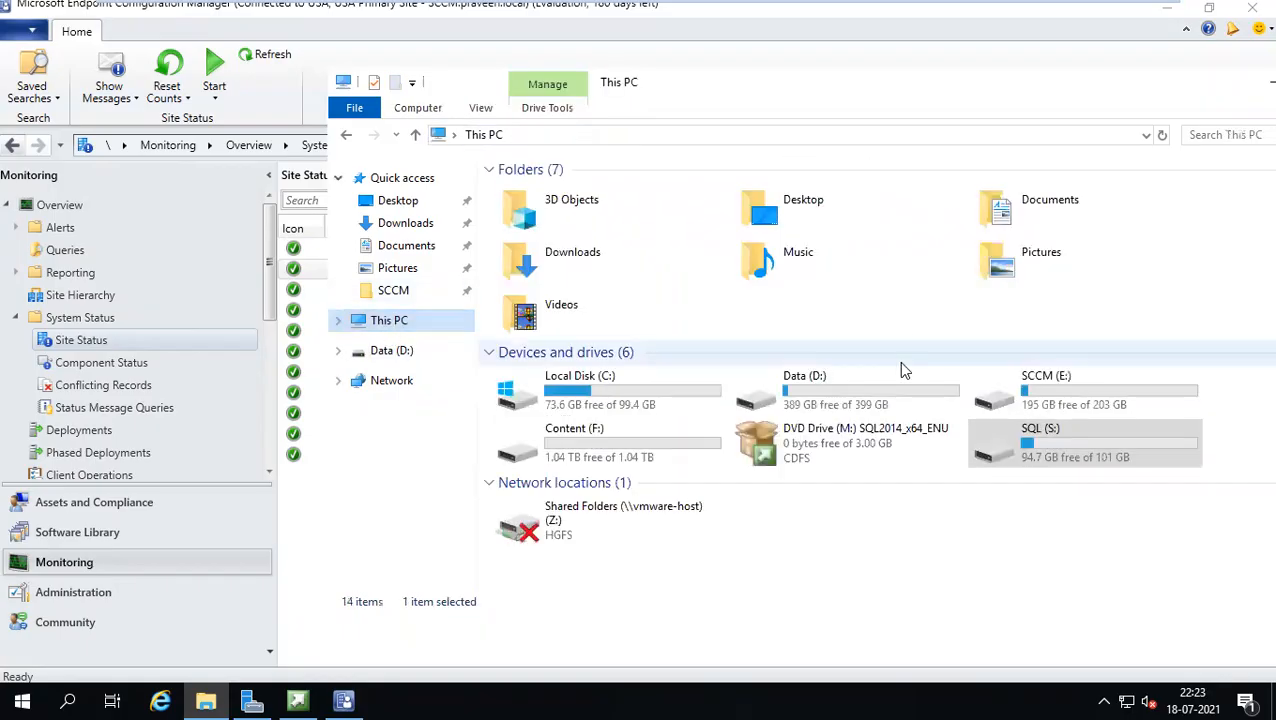
double_click(1022, 385)
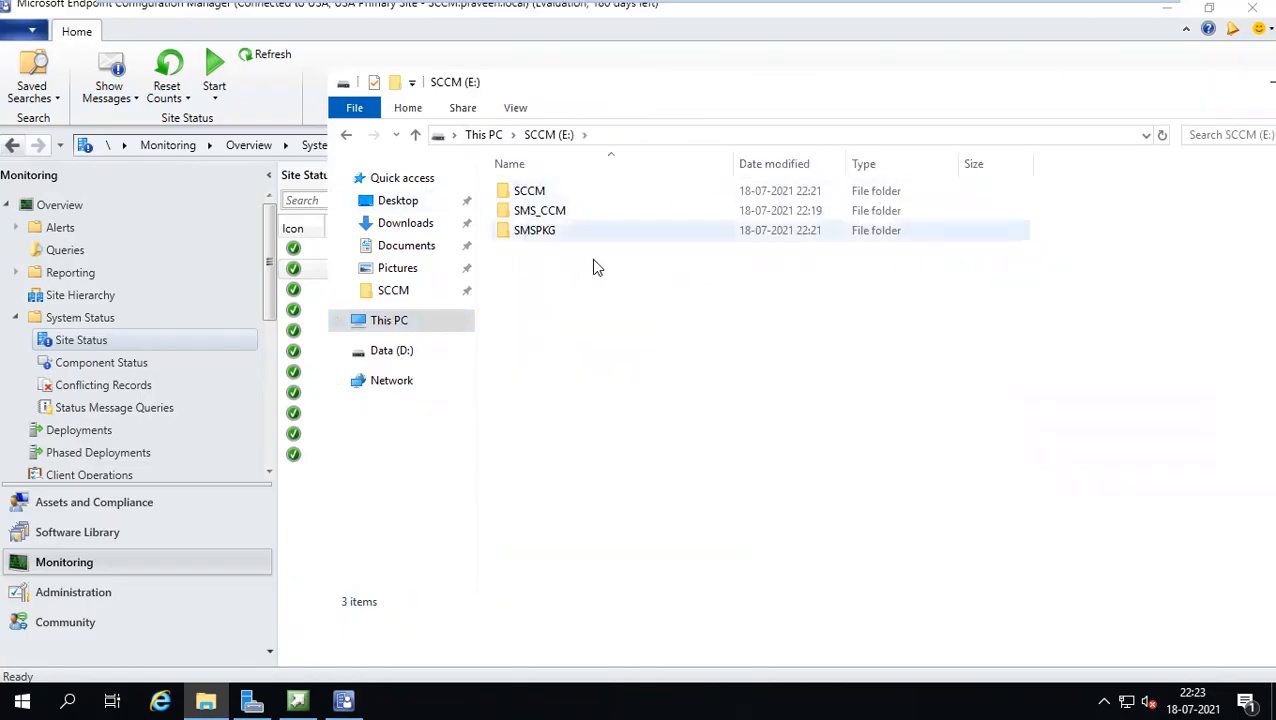
click(545, 215)
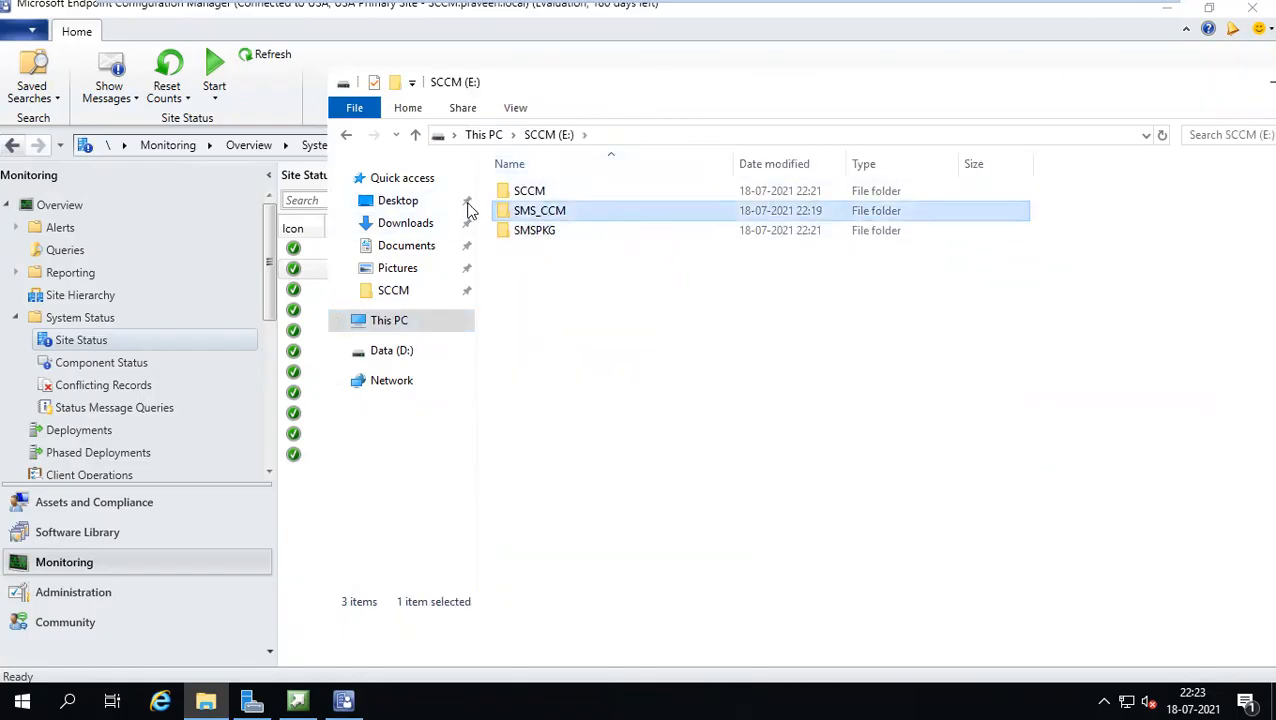
click(390, 322)
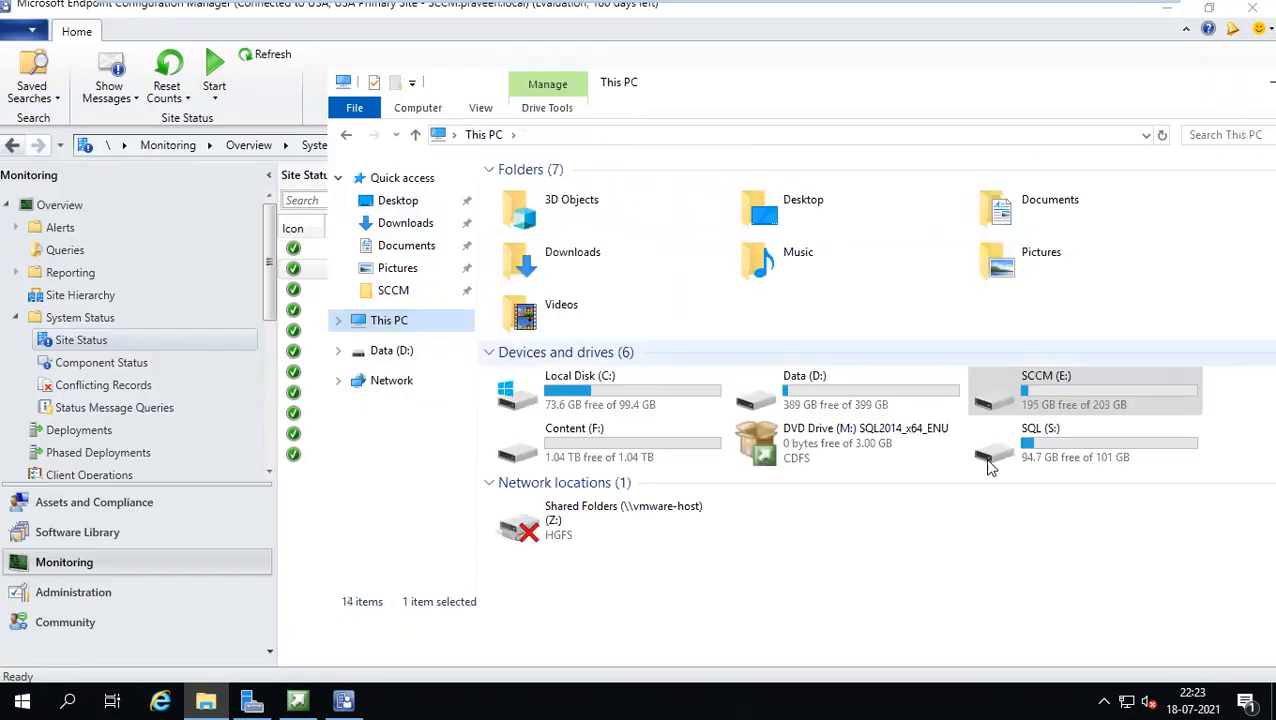
drag(1182, 89, 1027, 94)
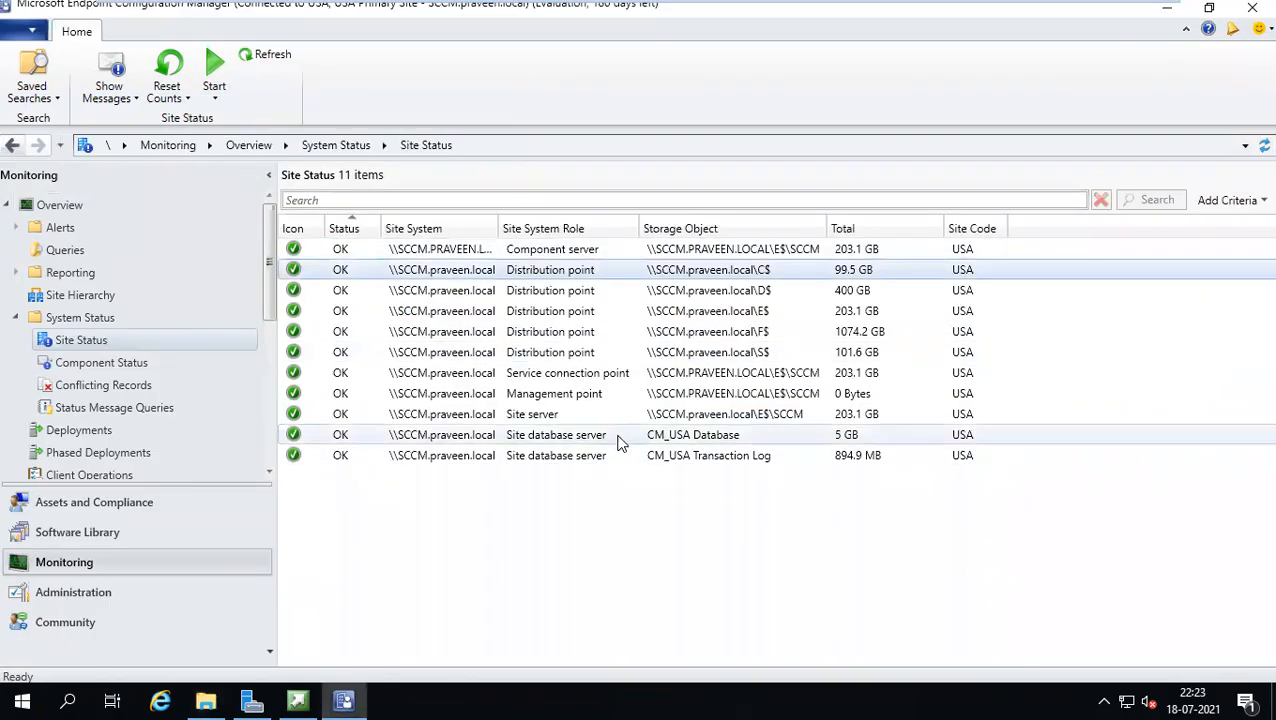
Check the Management point entry in Site Status, refresh the list, and recheck the Component Status list
click(541, 396)
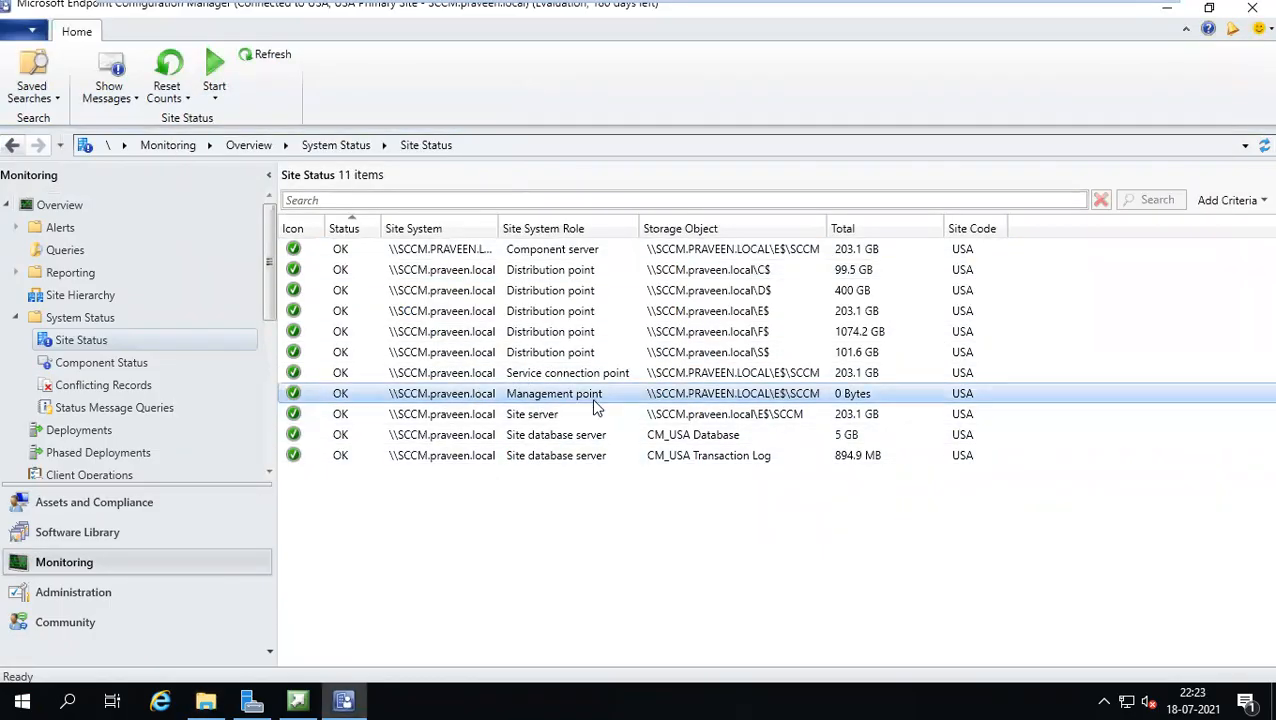
click(66, 365)
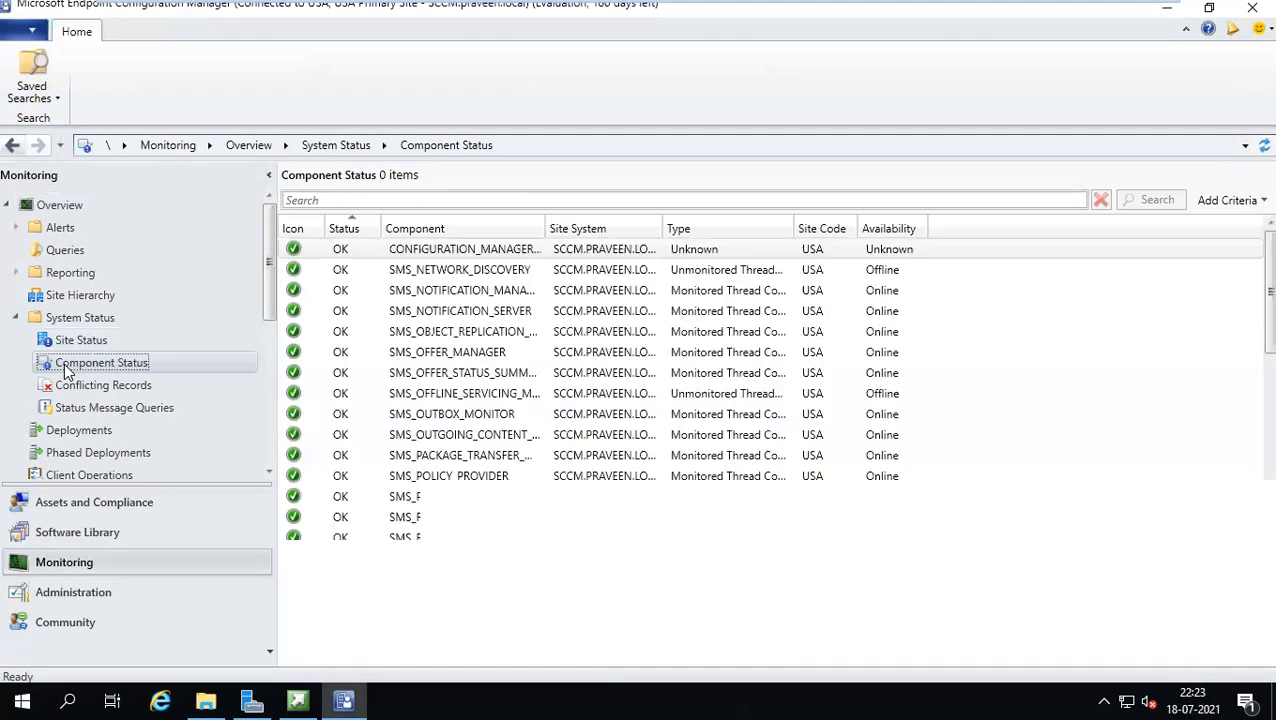
click(75, 345)
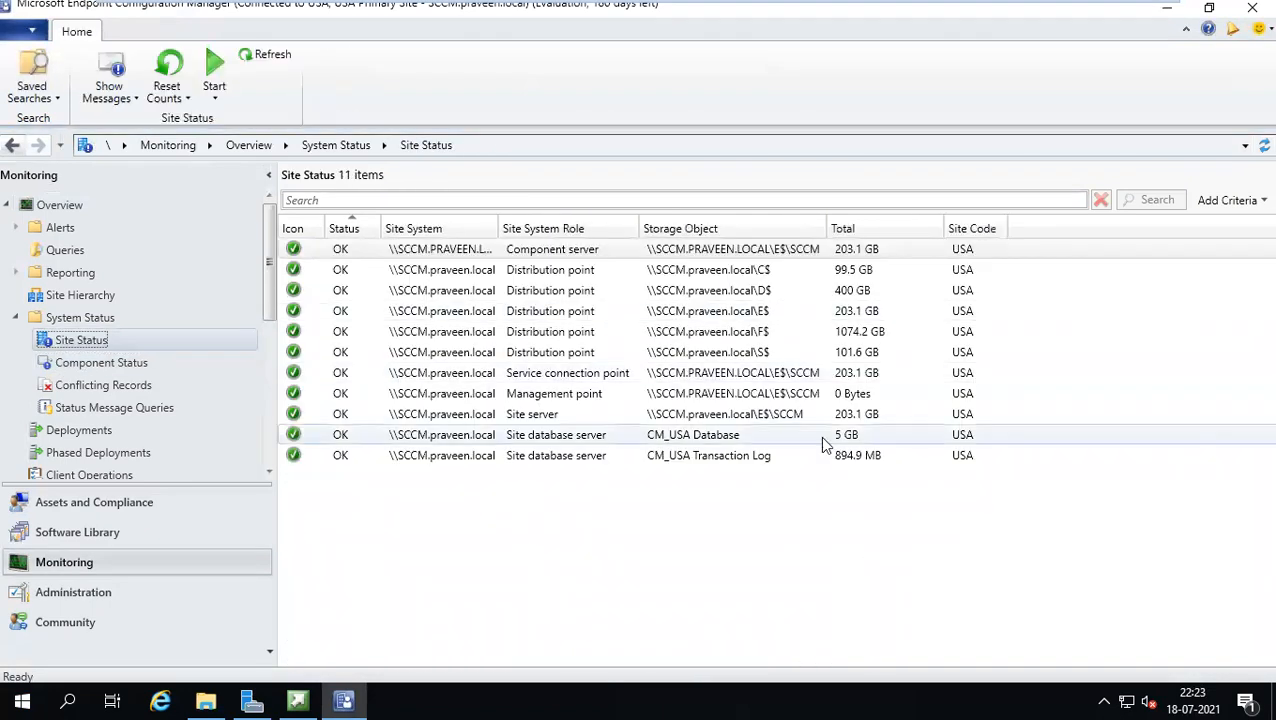
click(1262, 147)
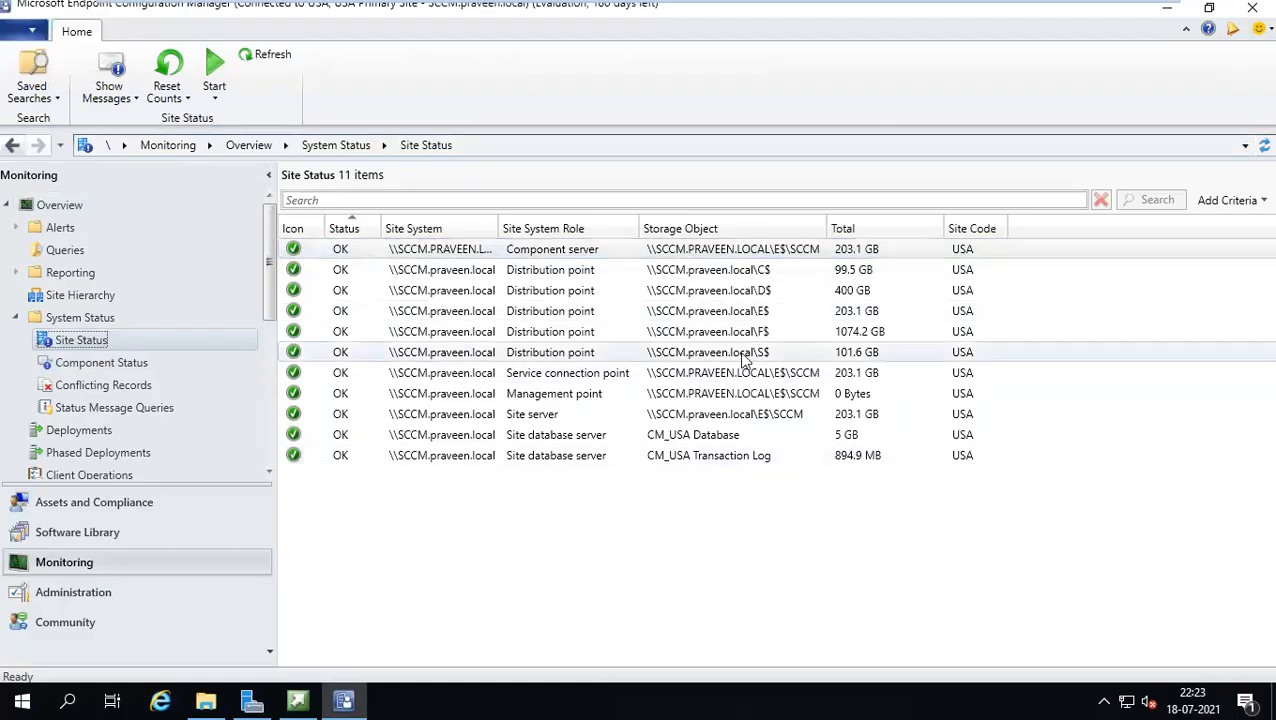
click(103, 366)
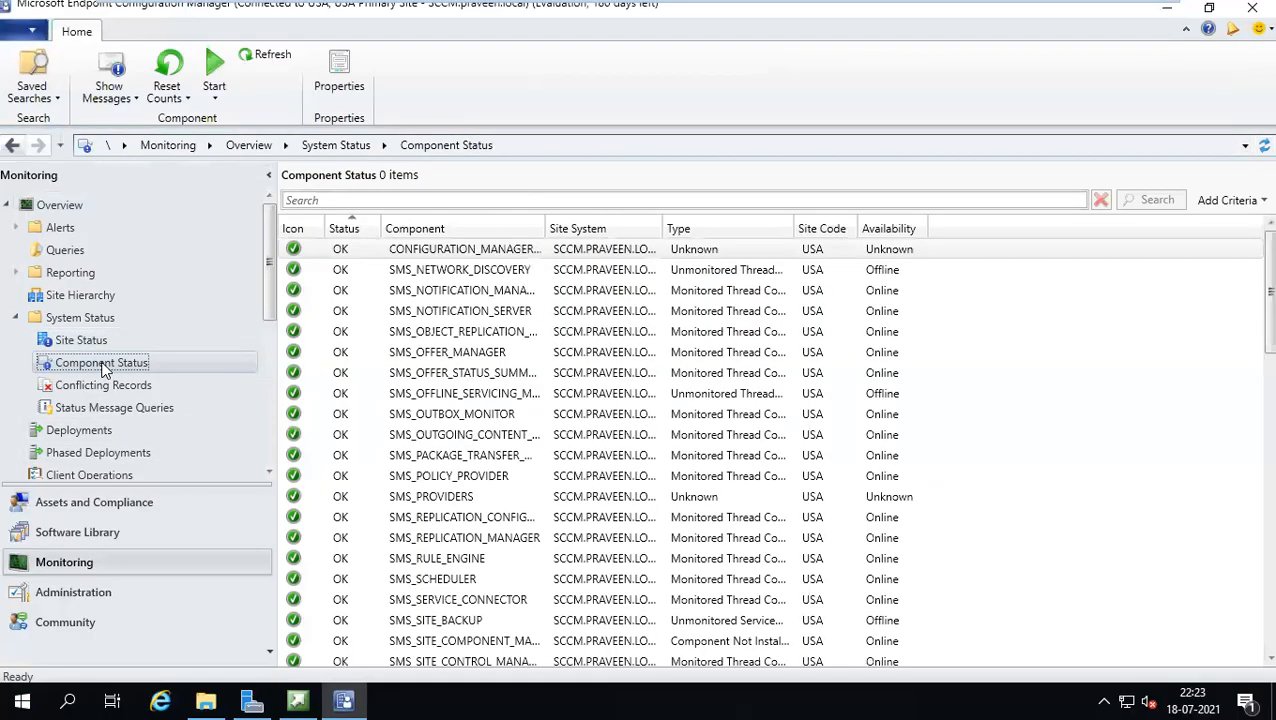
click(95, 342)
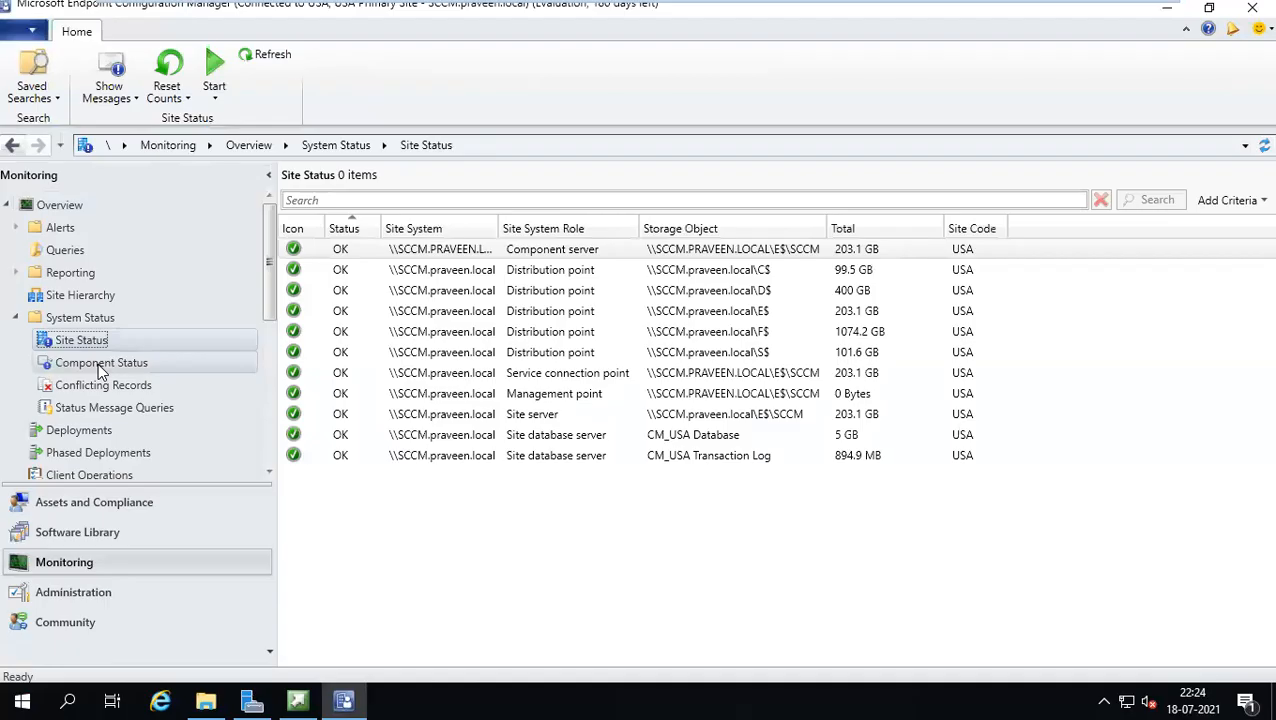
click(100, 366)
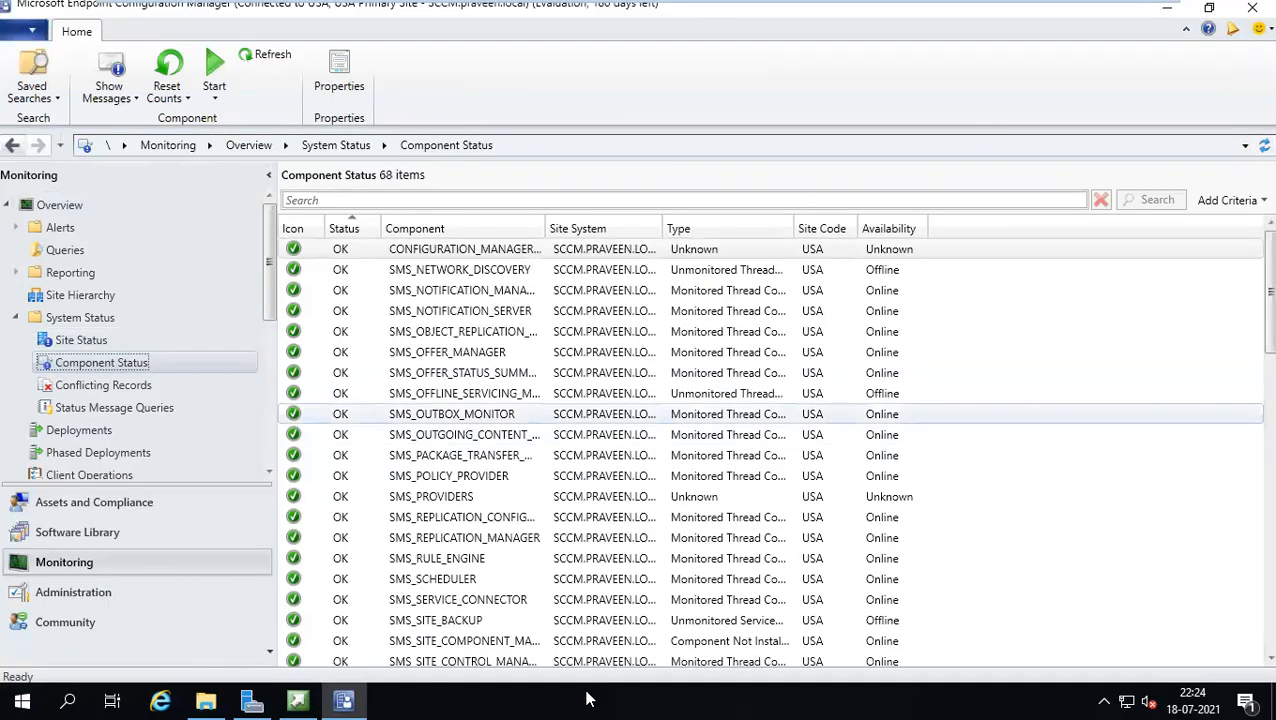